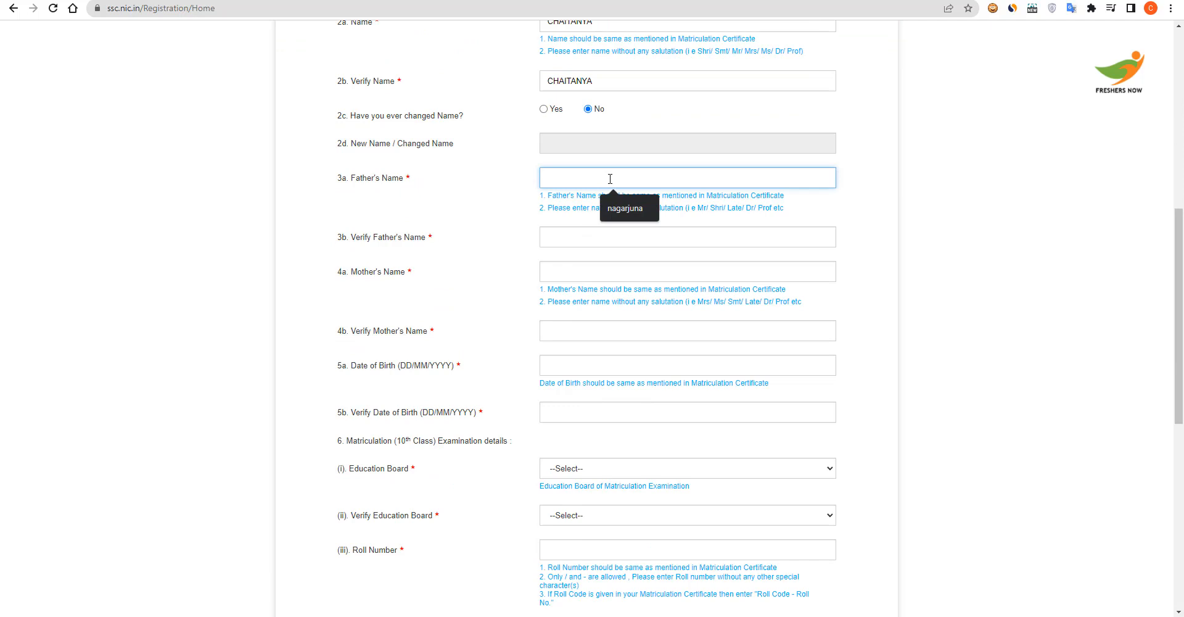
# Enter the father's and mother's names and repeat each in its Verify field
pyautogui.write('NAGARJUNA')
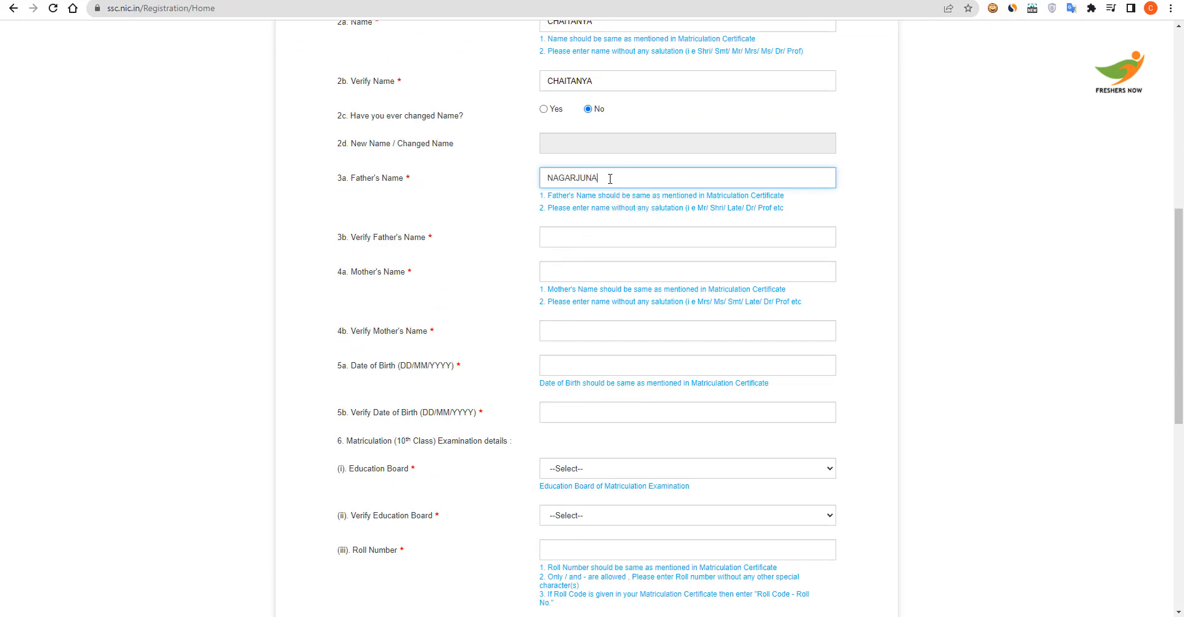
pyautogui.click(597, 238)
pyautogui.write('NAGA')
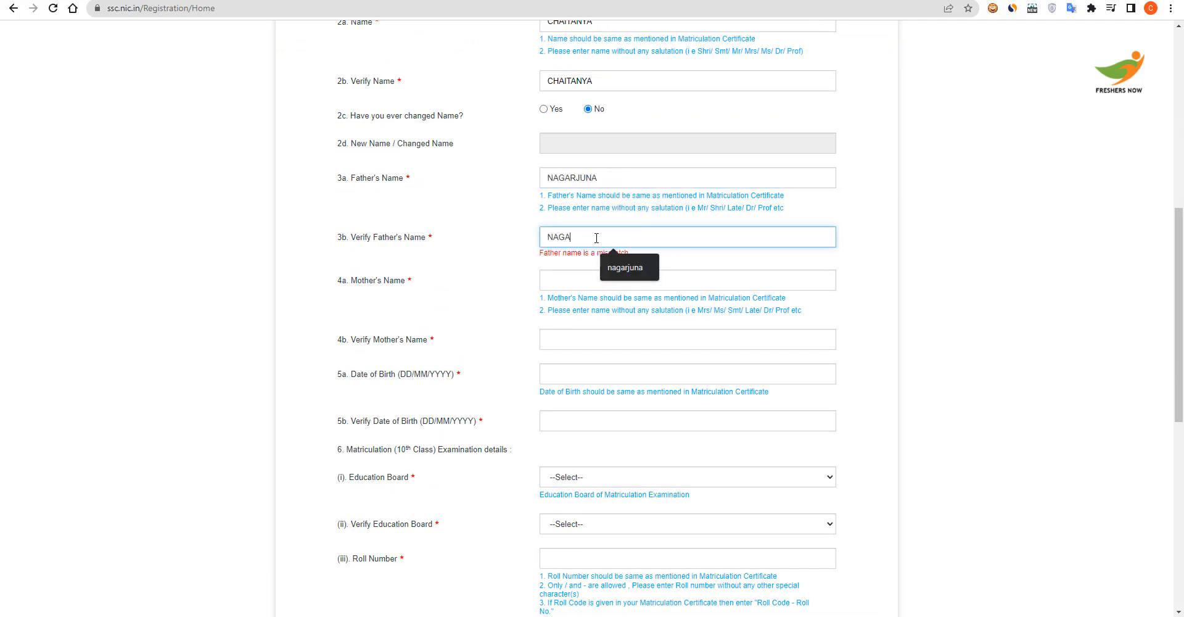
pyautogui.write('RJUNA')
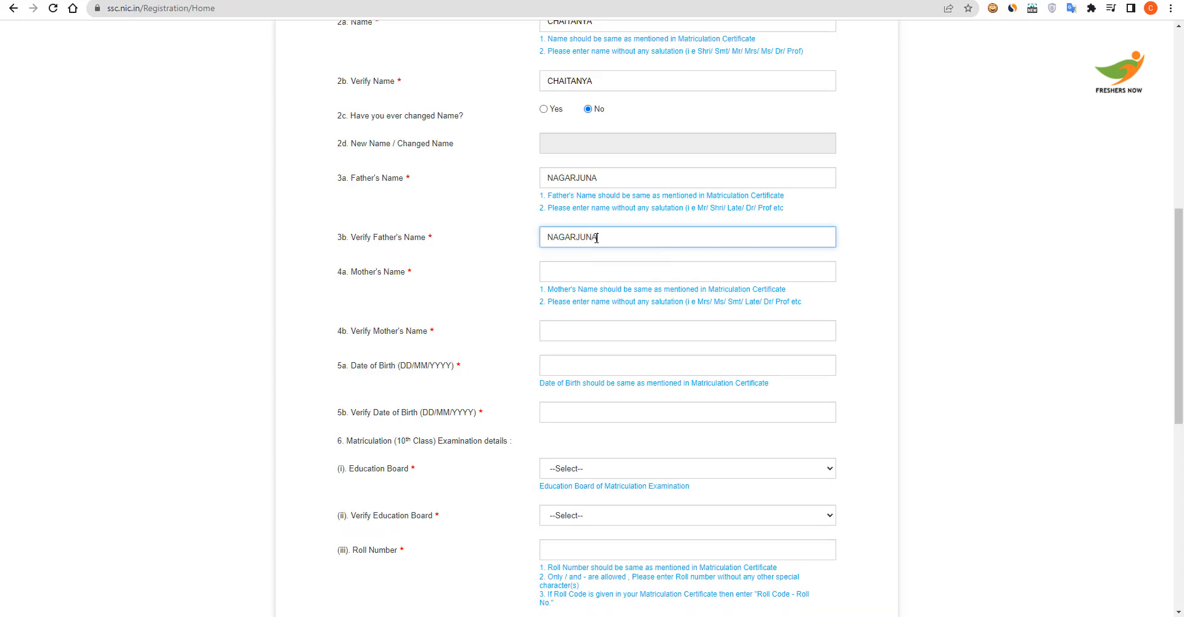
pyautogui.click(601, 270)
pyautogui.click(617, 302)
pyautogui.click(600, 327)
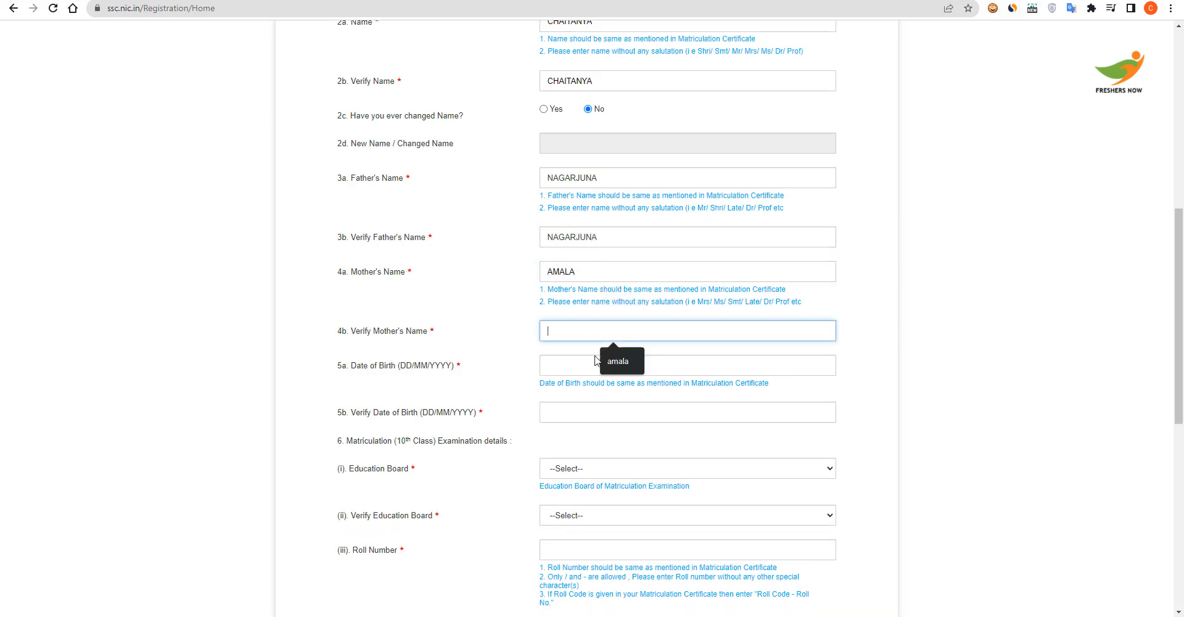
pyautogui.click(624, 368)
pyautogui.click(611, 368)
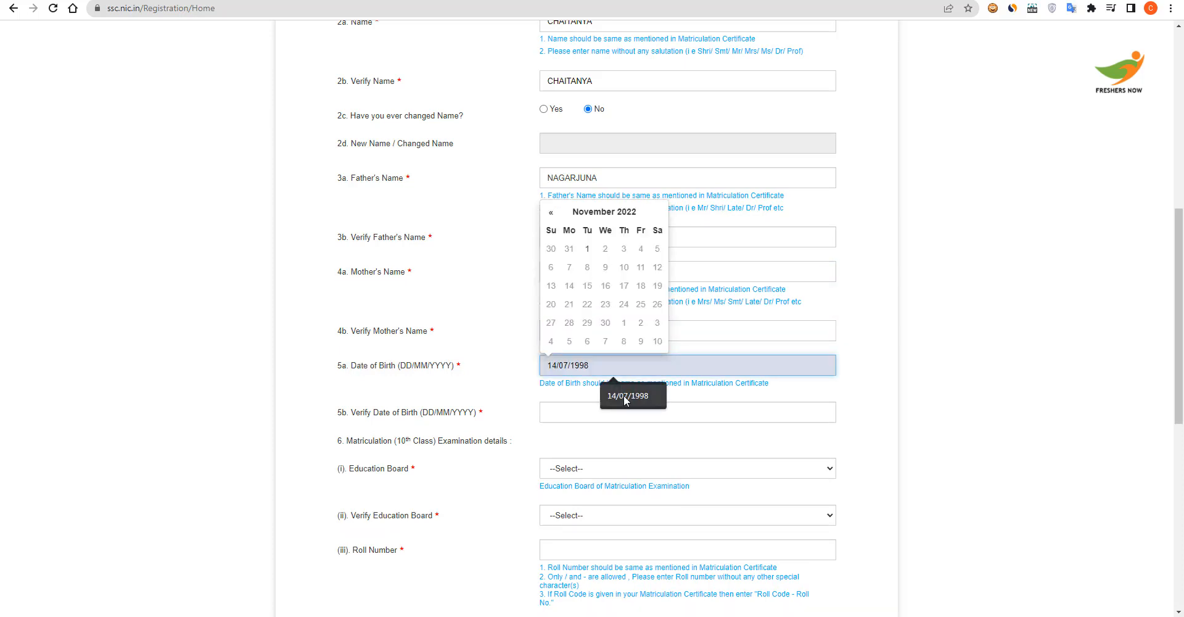
pyautogui.click(618, 394)
pyautogui.click(614, 409)
pyautogui.click(614, 442)
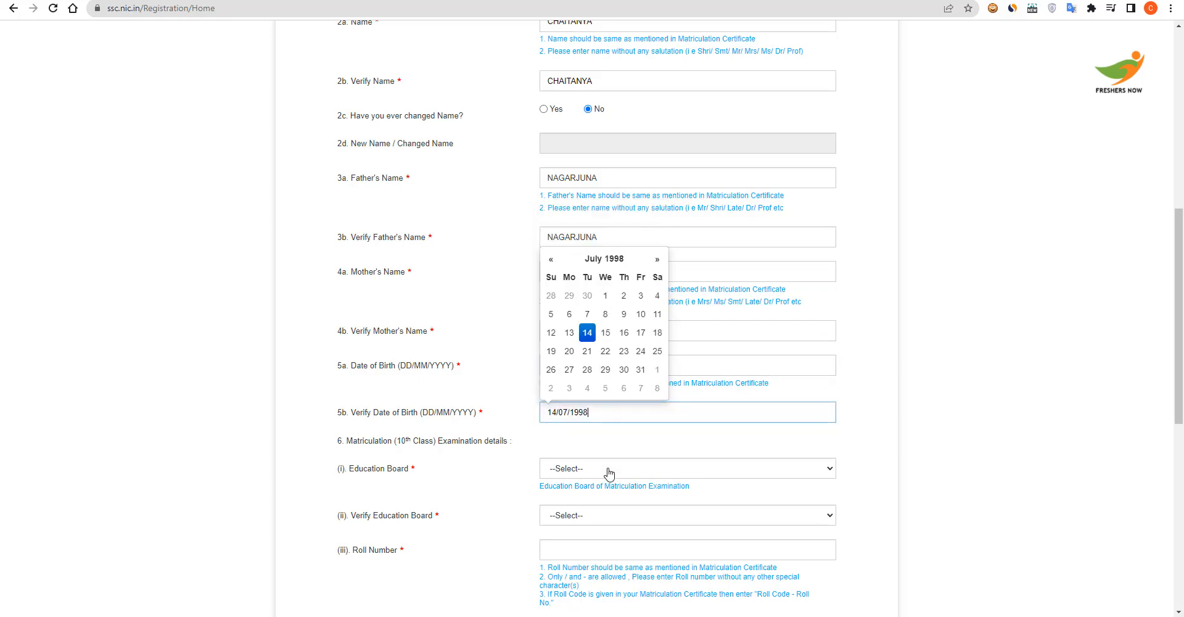
# Choose NIOS as the education board
pyautogui.click(609, 472)
pyautogui.click(617, 287)
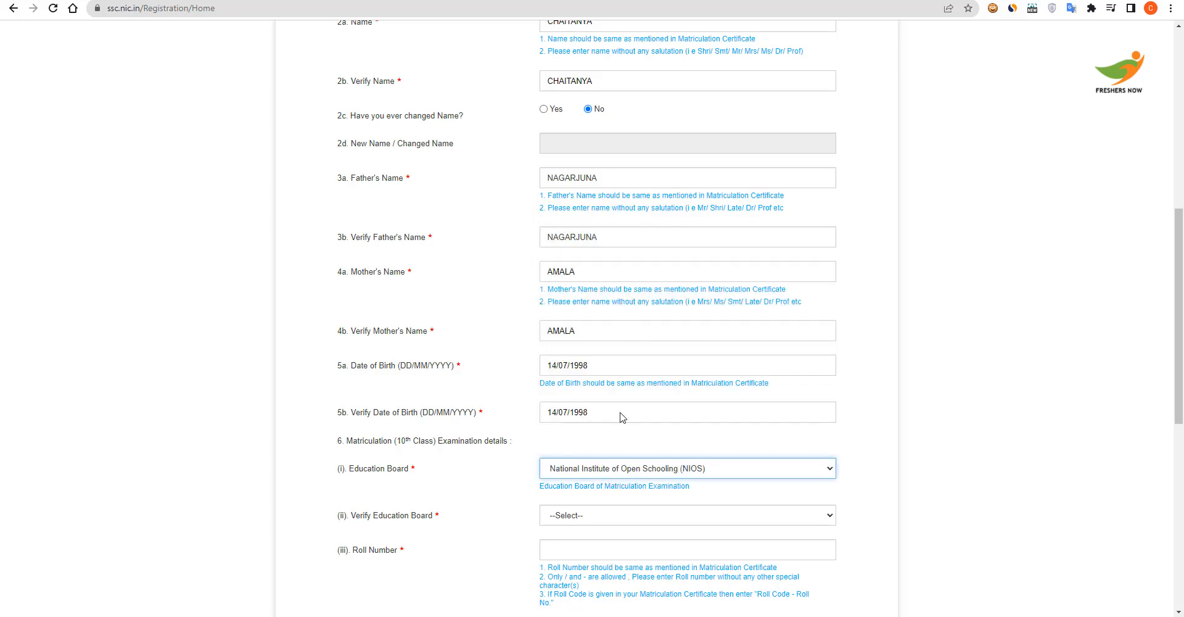
pyautogui.click(614, 515)
pyautogui.click(634, 526)
# Confirm the education board as NIOS and enter the roll number in both roll number fields
pyautogui.scroll(-3, 609, 469)
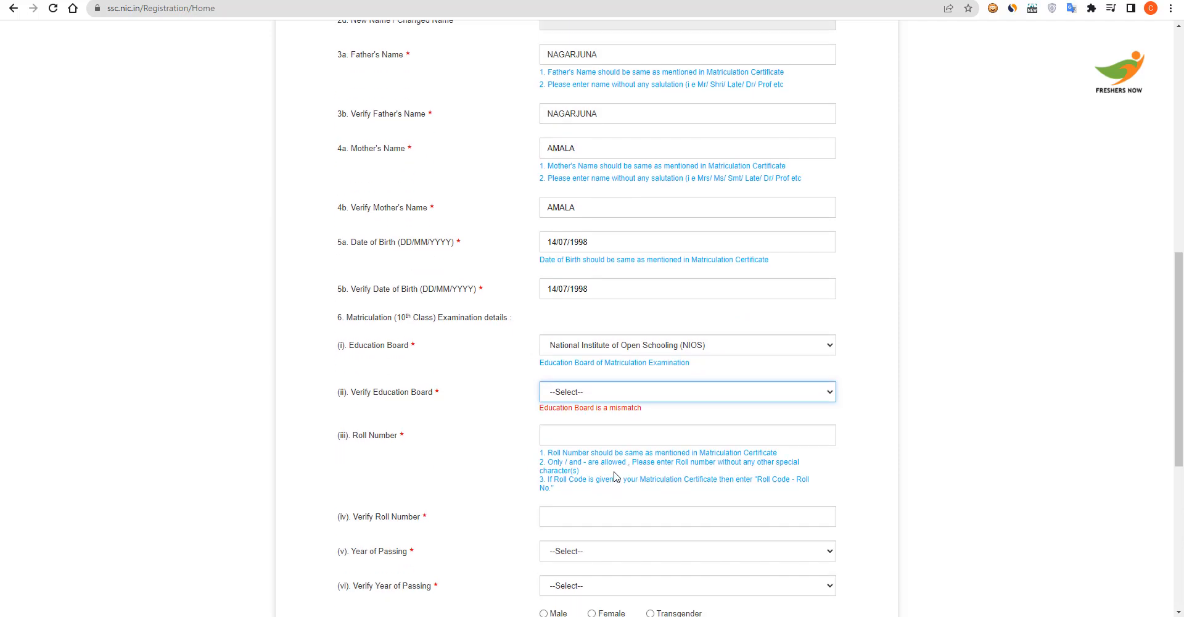
pyautogui.click(588, 336)
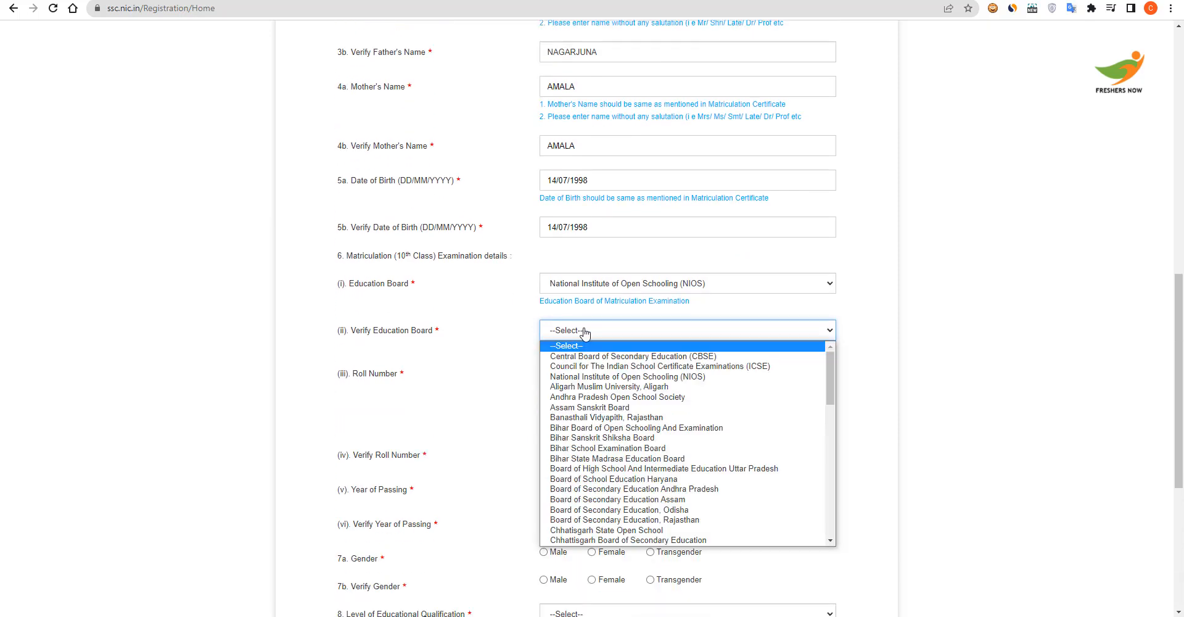
pyautogui.click(596, 376)
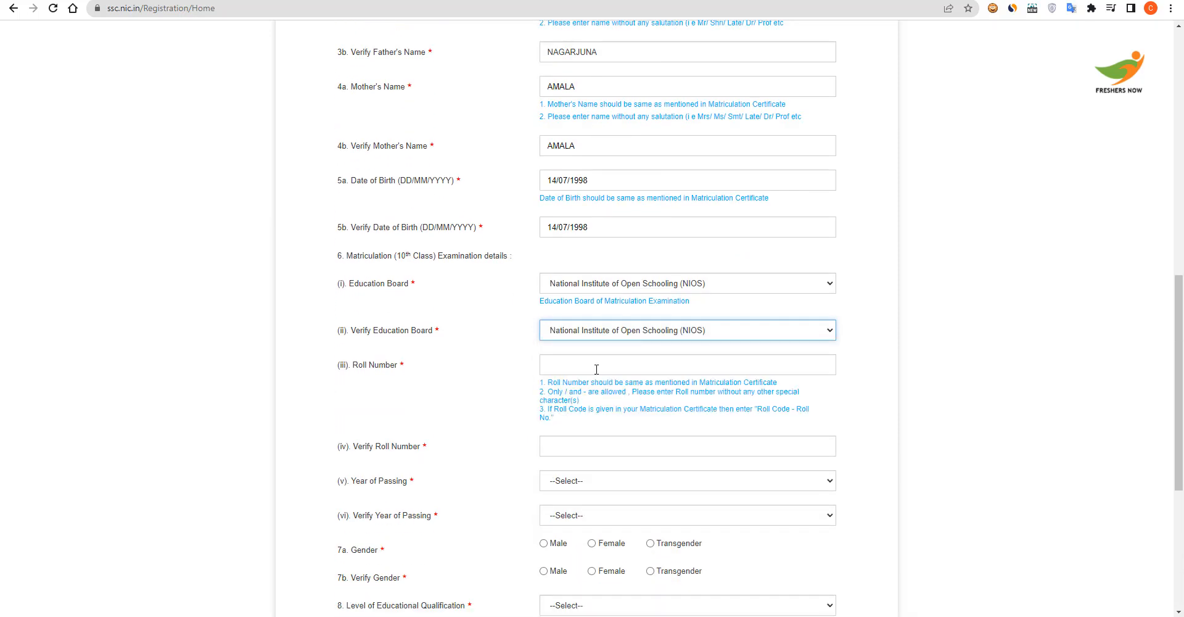
pyautogui.click(596, 369)
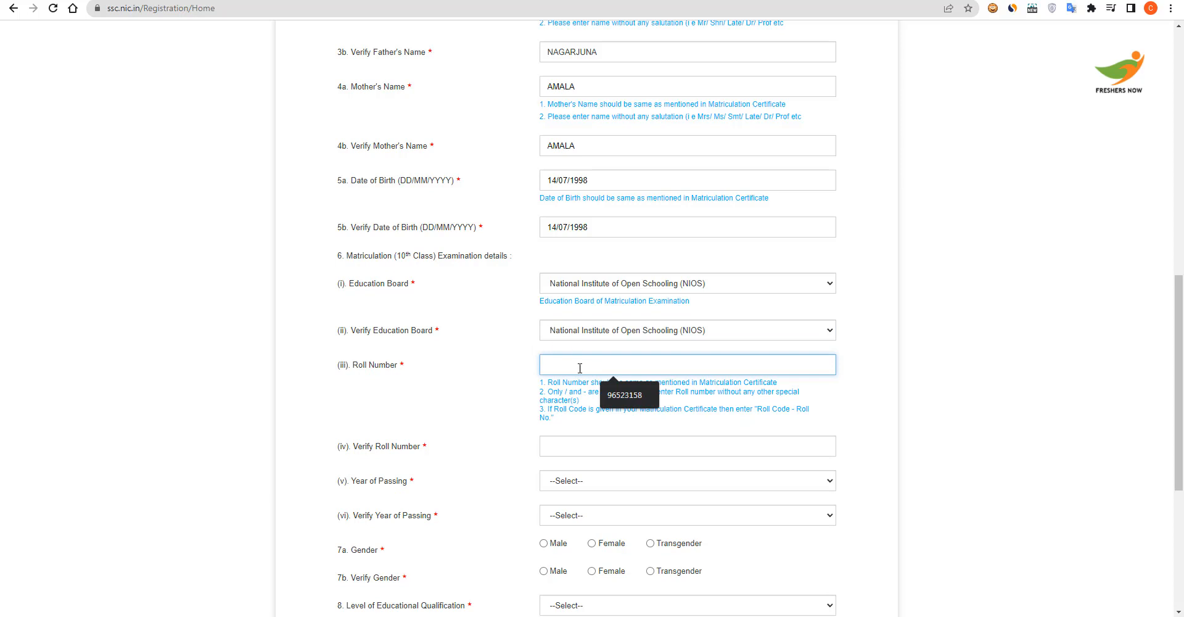
pyautogui.click(624, 394)
pyautogui.click(607, 442)
pyautogui.click(624, 475)
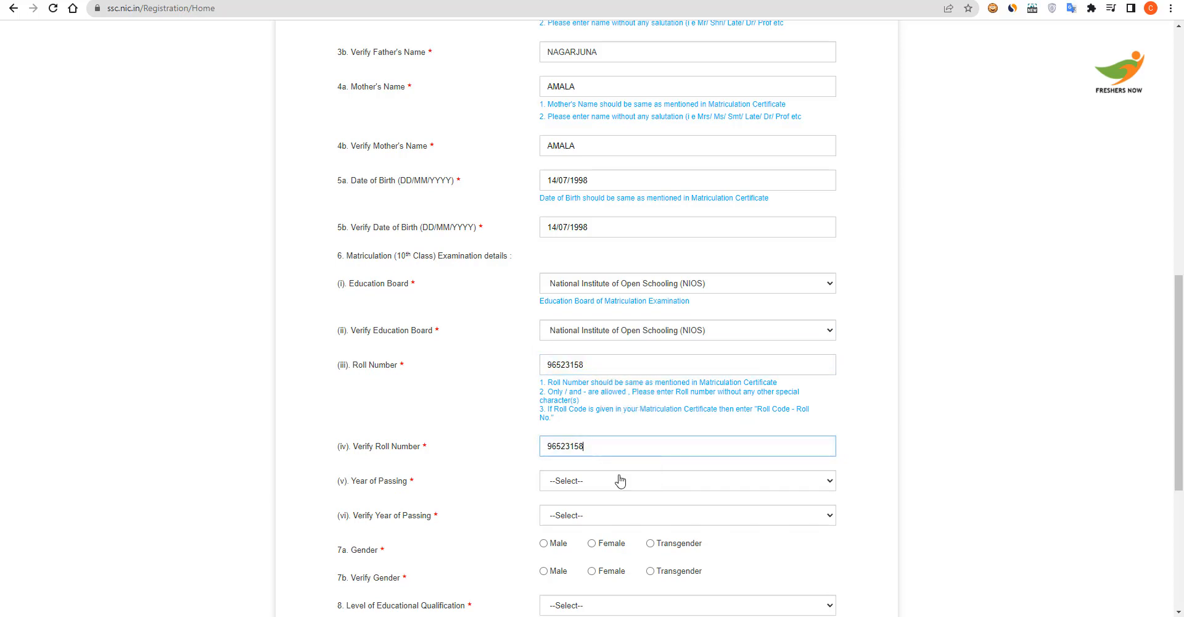
# Set the year of passing to 2012 in both fields and mark gender as Male
pyautogui.click(619, 480)
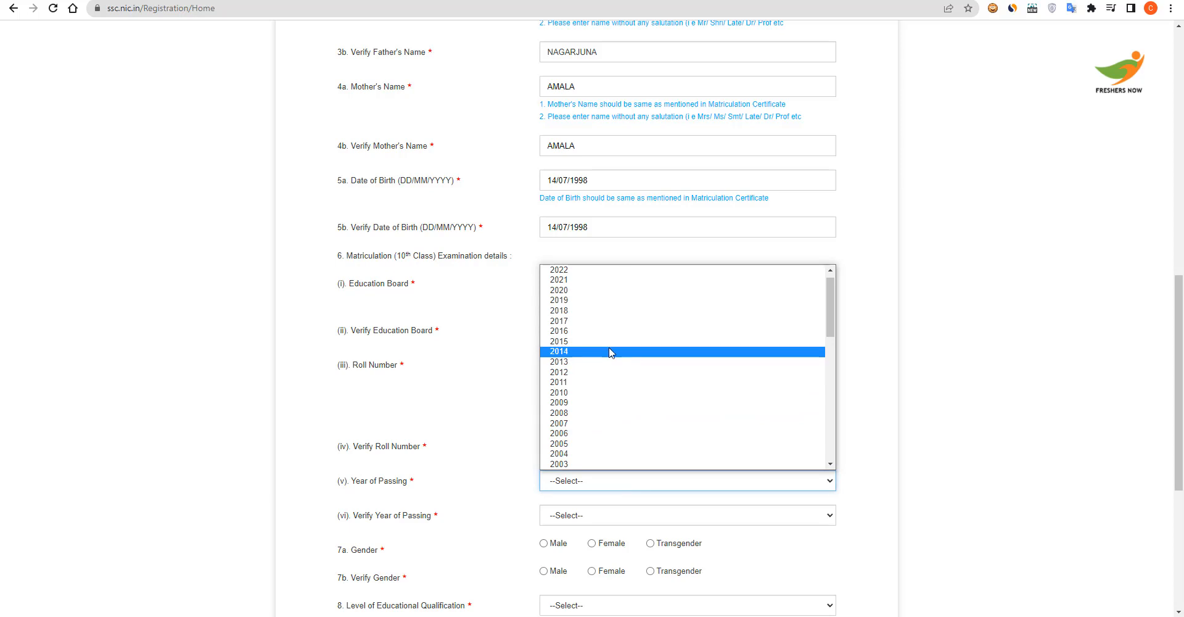
pyautogui.click(611, 373)
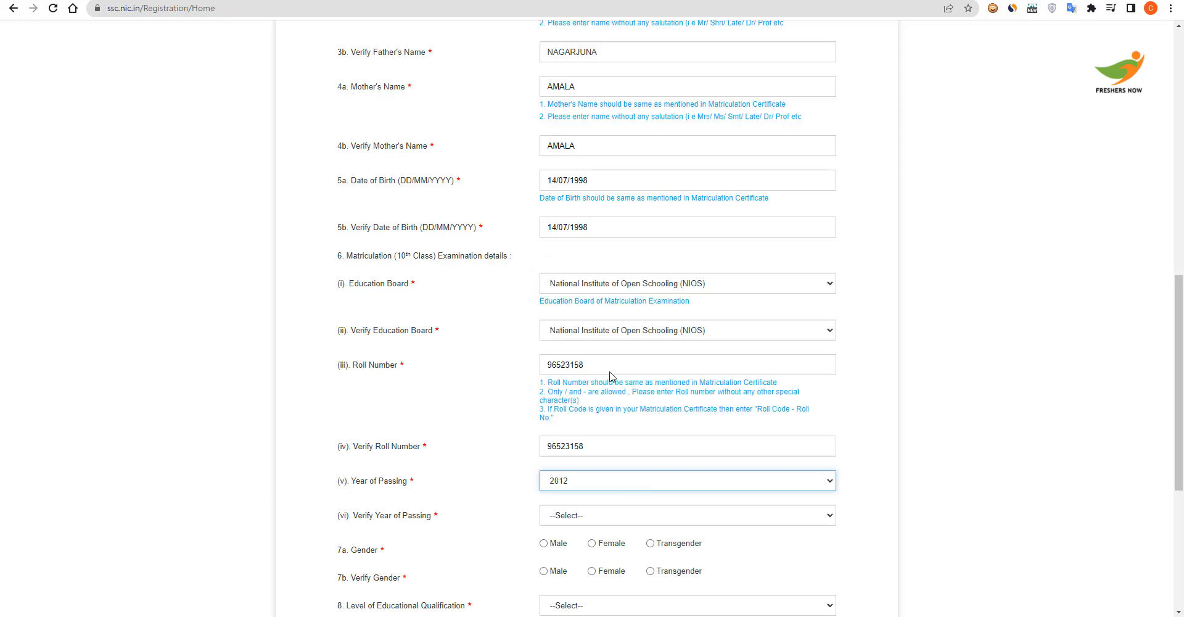
pyautogui.click(593, 516)
pyautogui.click(595, 418)
pyautogui.scroll(-4, 617, 449)
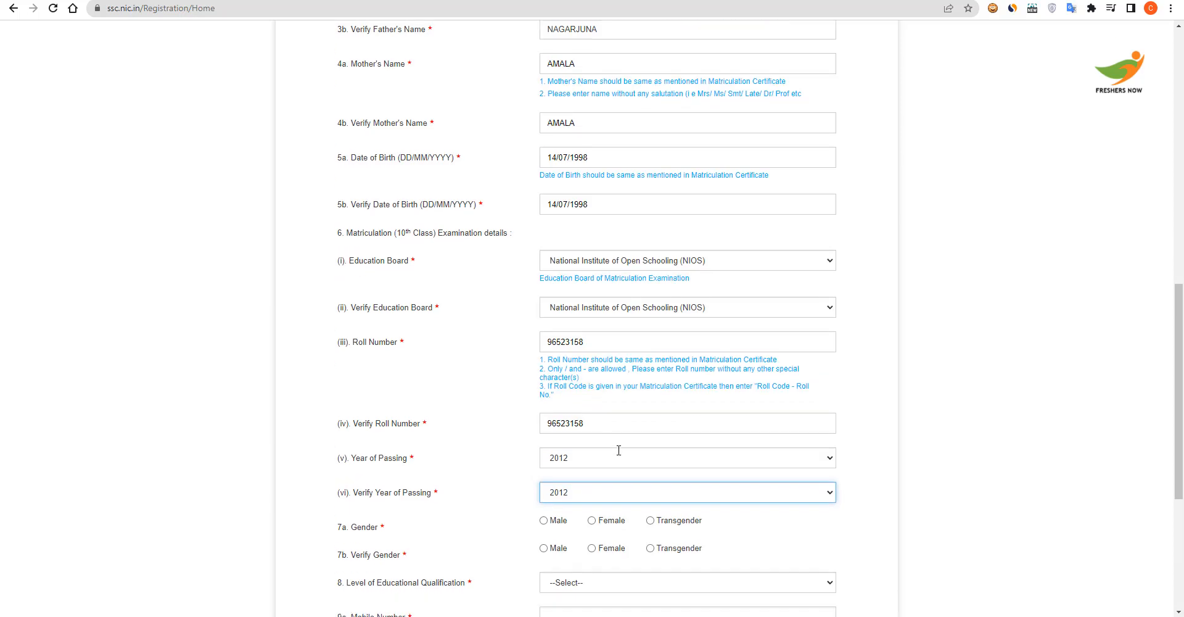
pyautogui.click(544, 298)
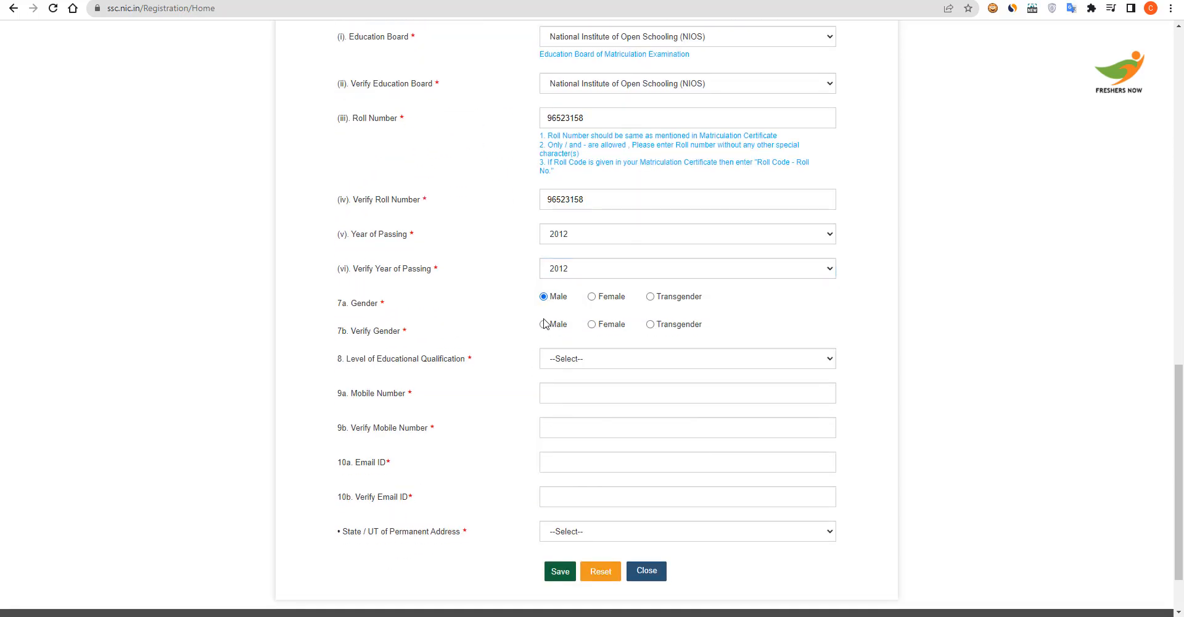
# Confirm gender as Male and set the qualification level to Graduation
pyautogui.click(543, 325)
pyautogui.click(564, 360)
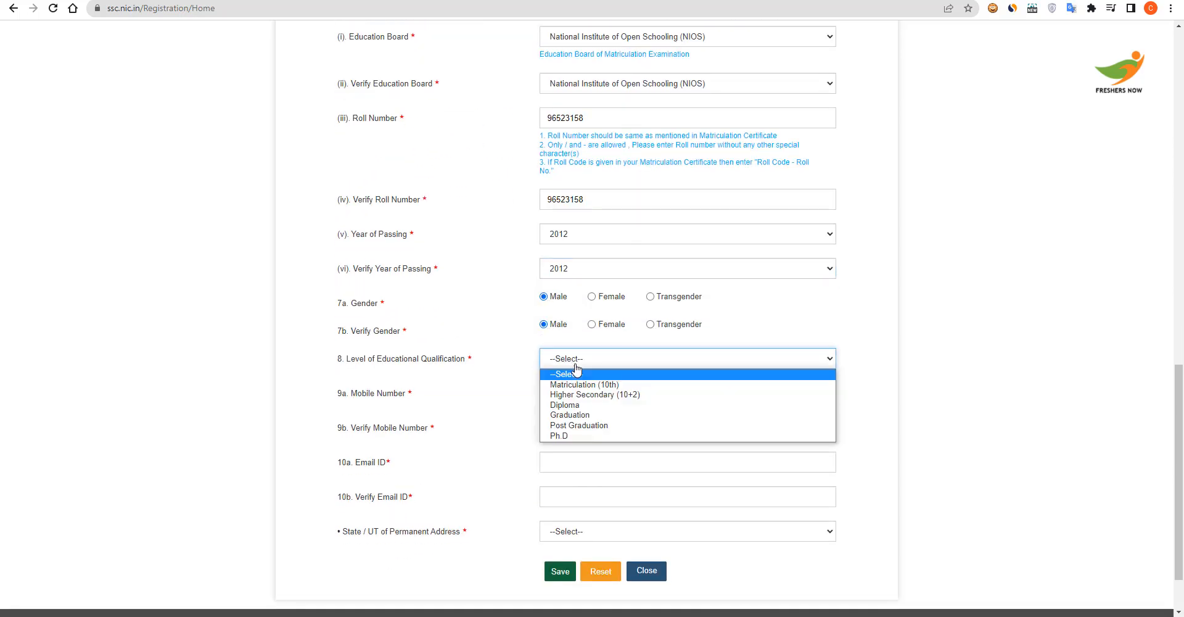
pyautogui.click(590, 412)
# Enter the candidate's mobile number in both the 9a and 9b mobile fields
pyautogui.click(632, 394)
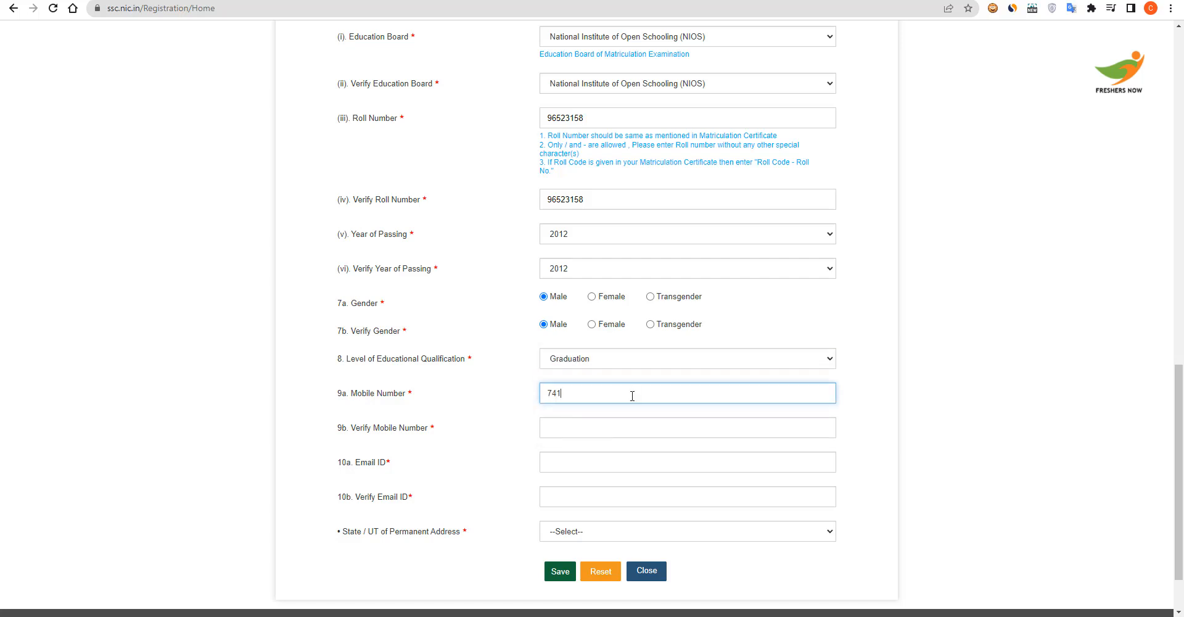
pyautogui.click(629, 423)
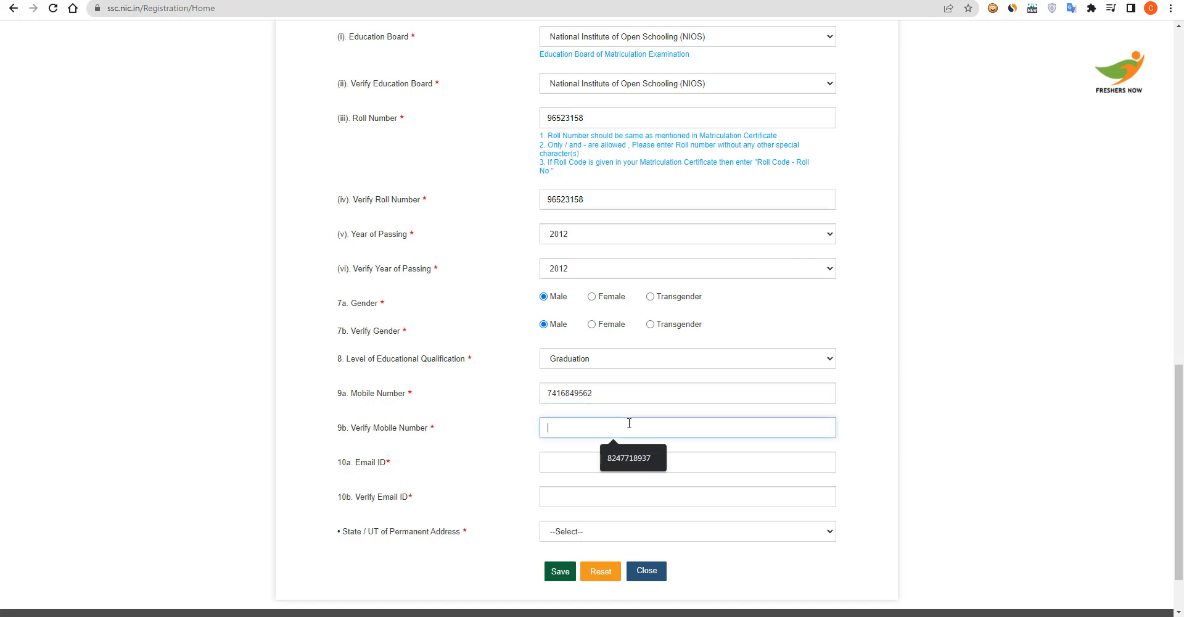
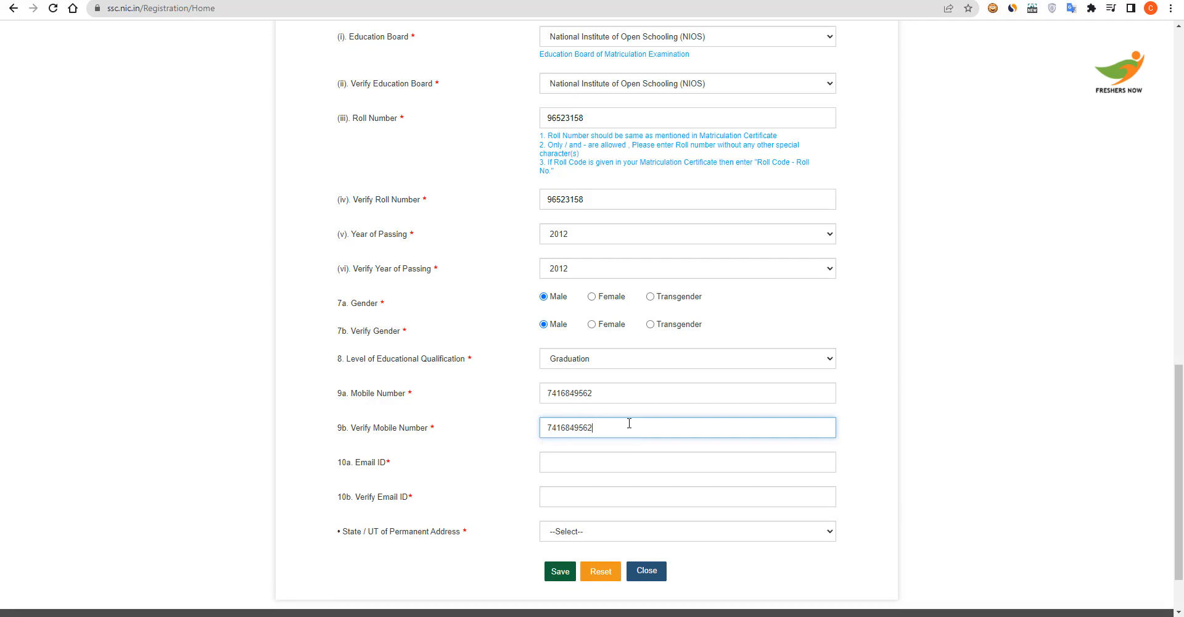
pyautogui.click(603, 464)
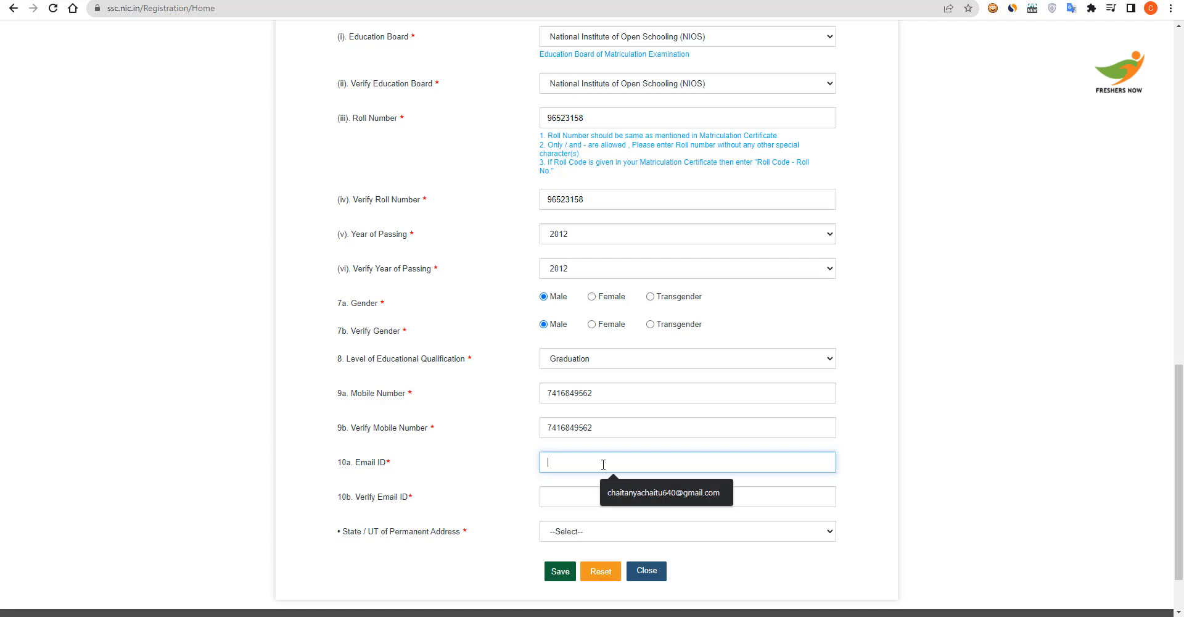
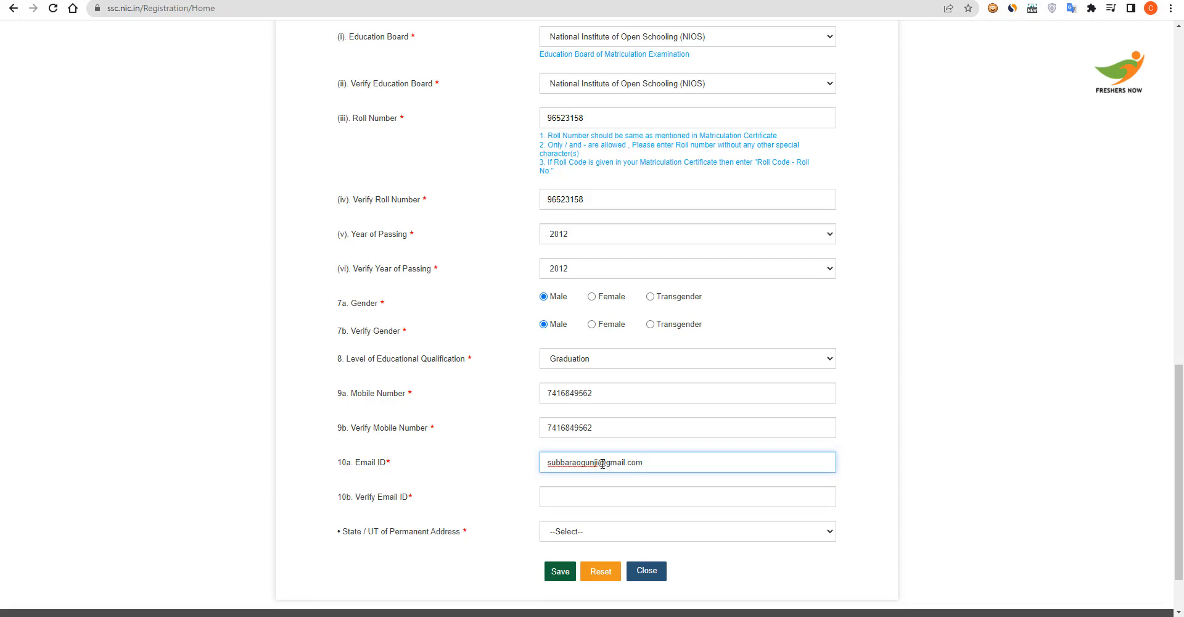
# Enter the candidate's e-mail address in both the 10a and 10b email fields
pyautogui.click(629, 489)
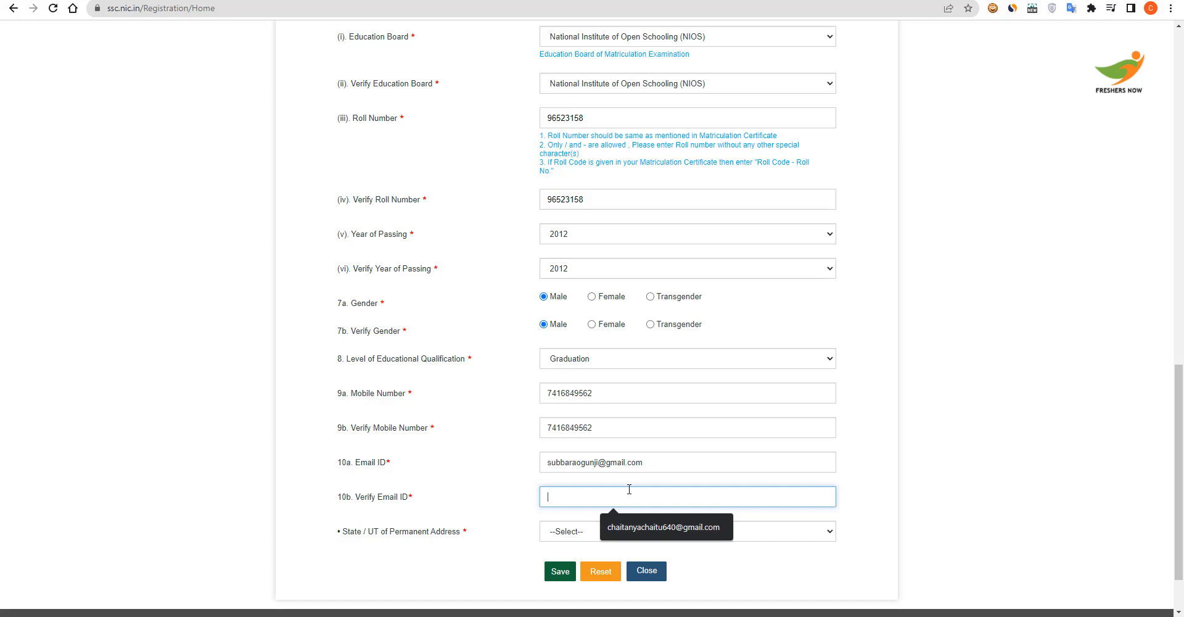
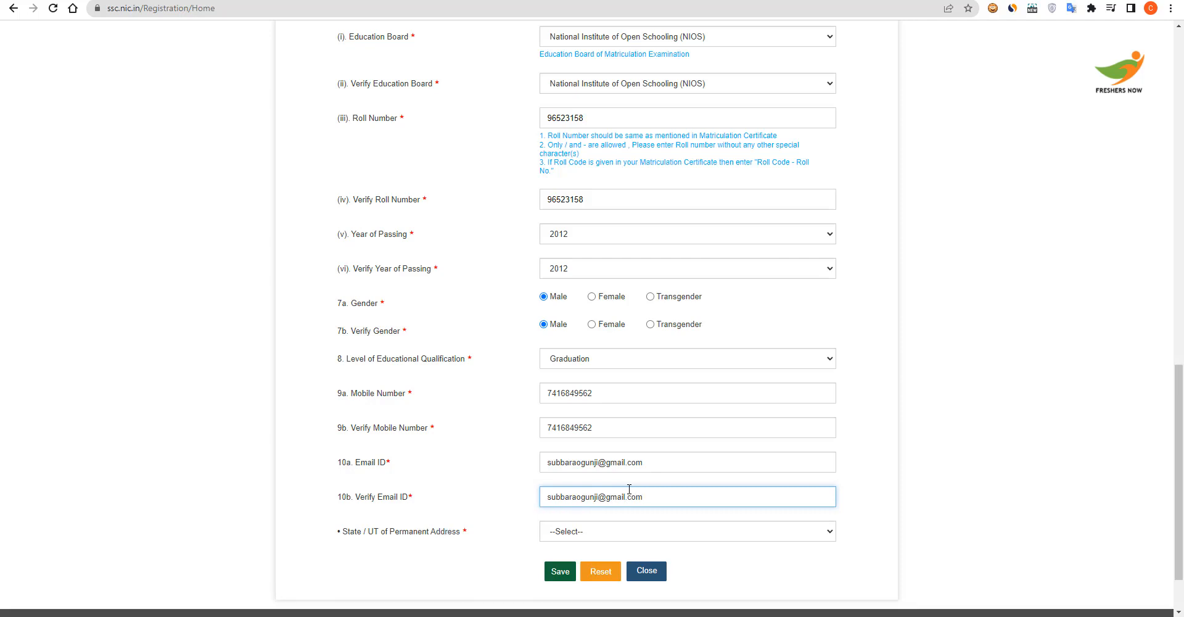
# Set the permanent address state to Uttarakhand
pyautogui.click(624, 534)
pyautogui.scroll(-3, 615, 427)
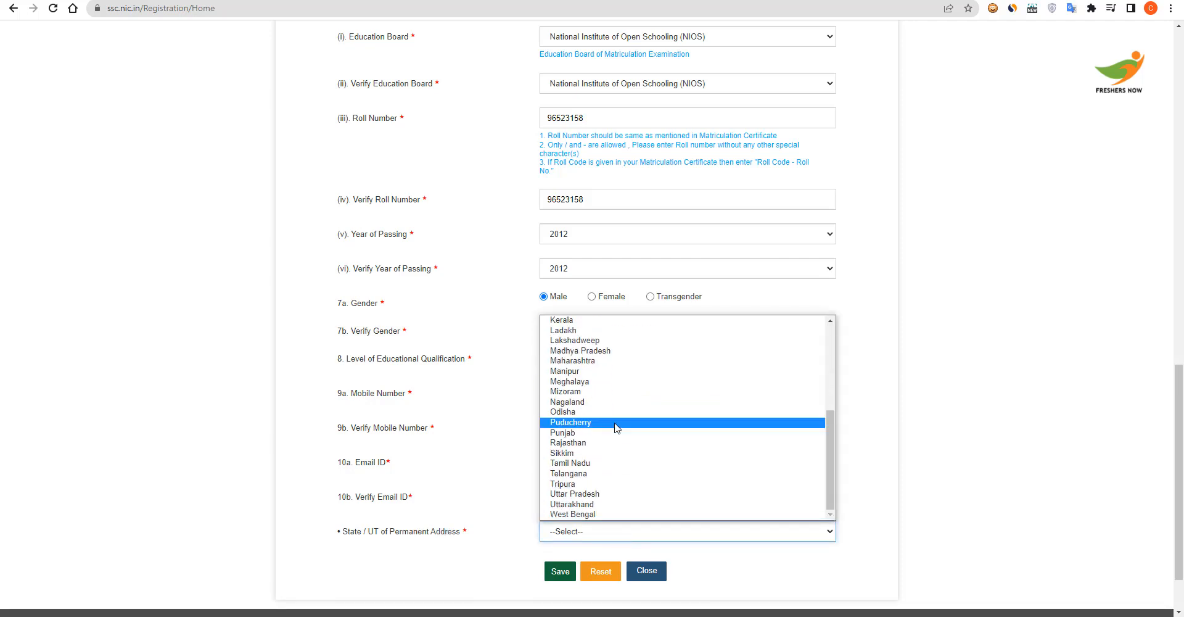
pyautogui.click(625, 505)
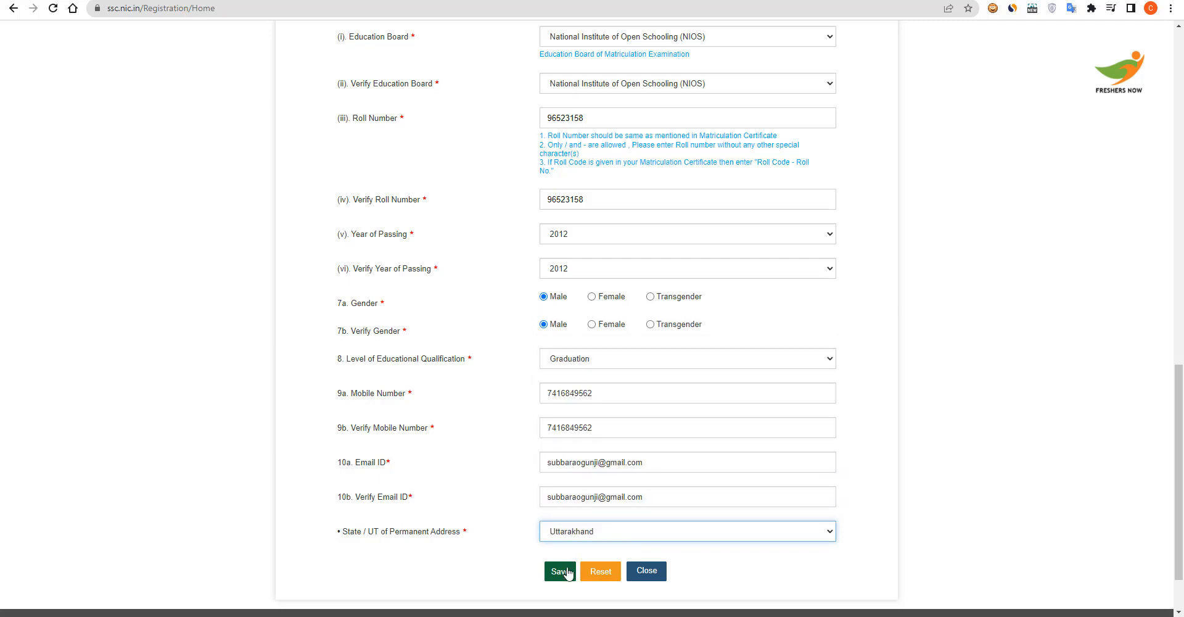
# Save the registration form, confirm the mobile and email details, and close the saved notice
pyautogui.click(568, 573)
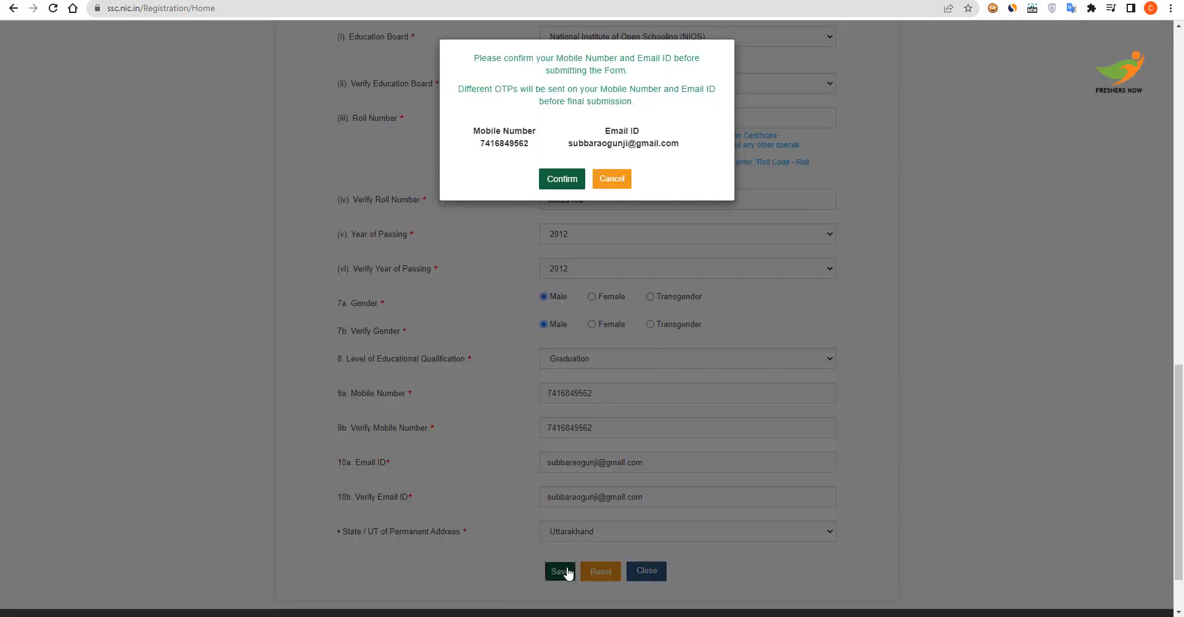
pyautogui.click(566, 185)
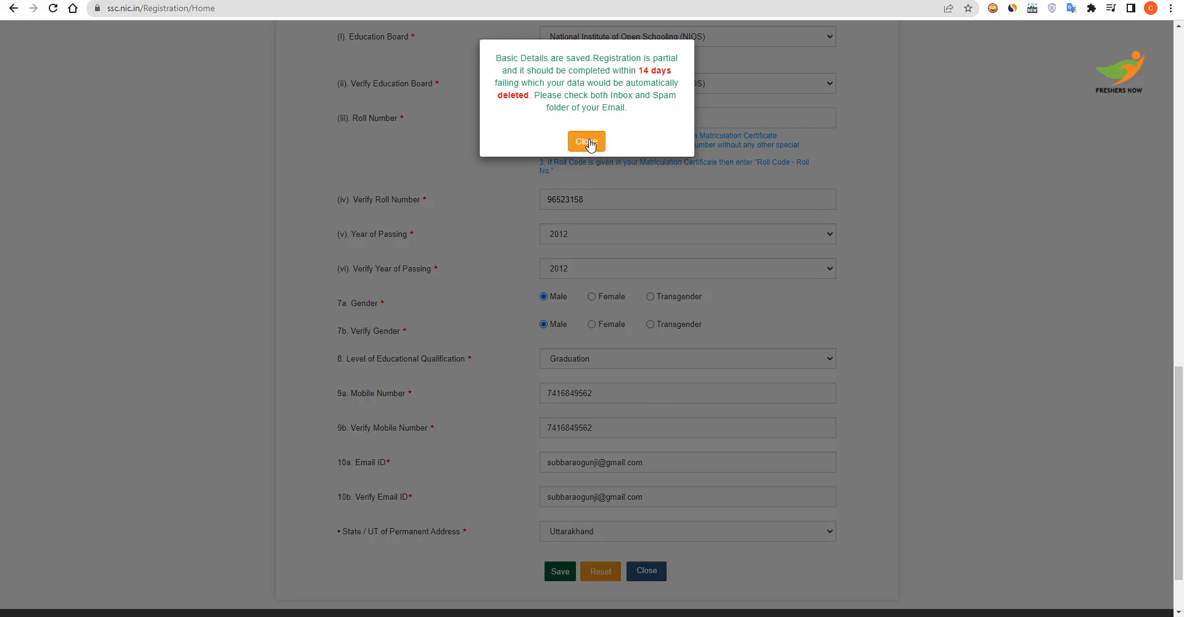
pyautogui.click(590, 144)
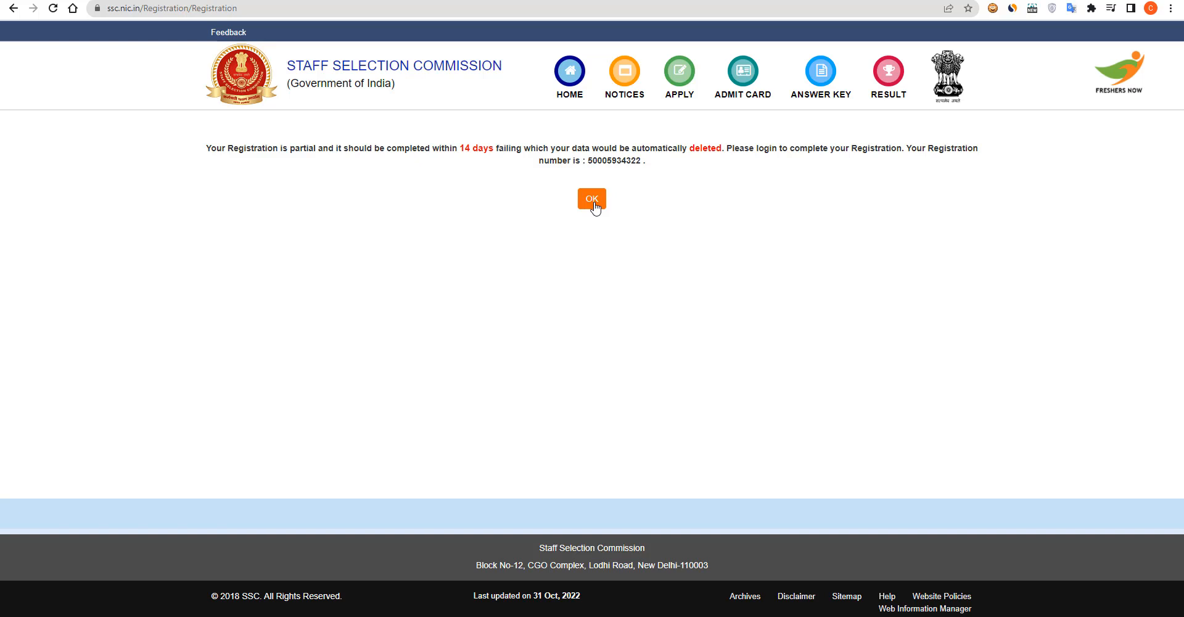
# On the home page login, enter the new registration number, the password and the captcha
pyautogui.click(592, 198)
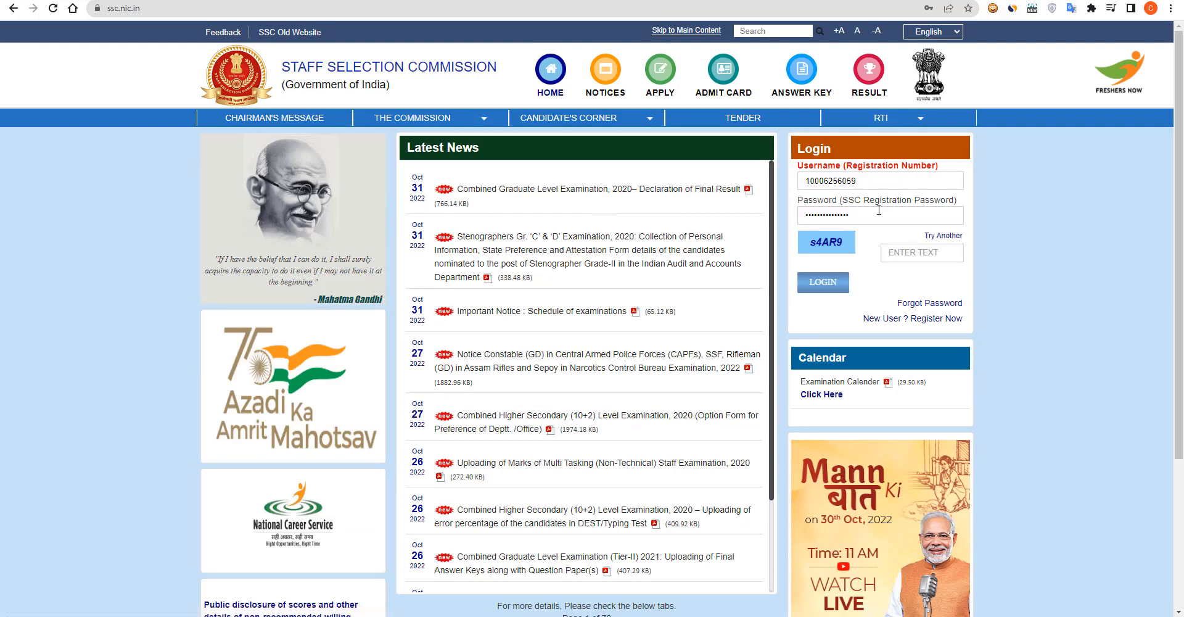
pyautogui.doubleClick(821, 183)
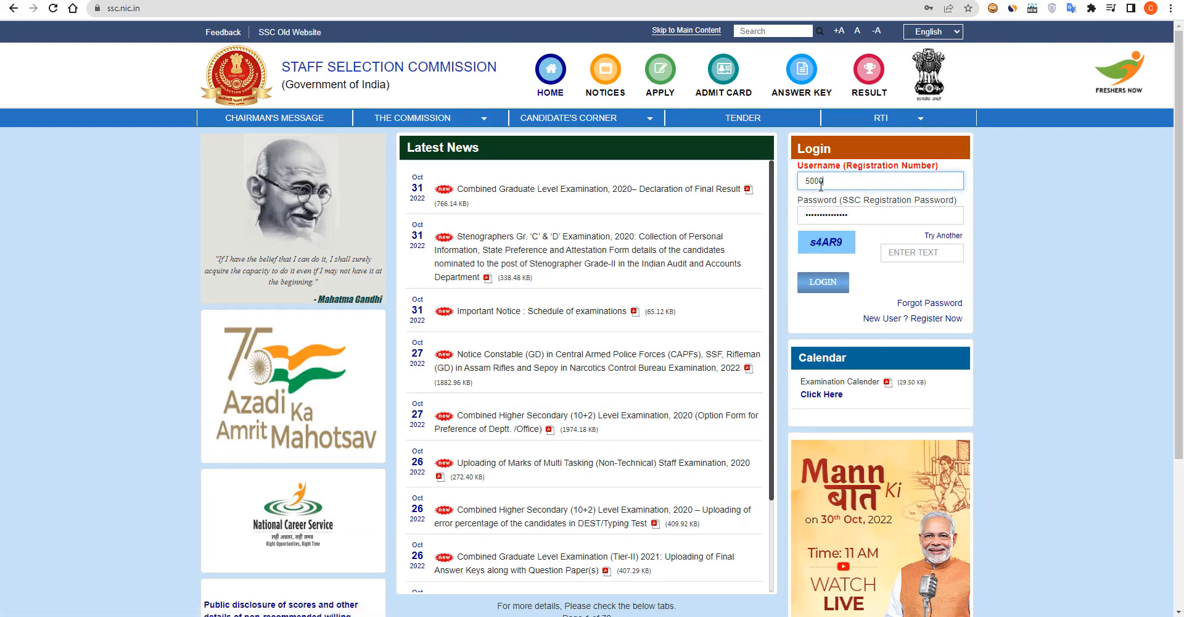
pyautogui.press('Tab')
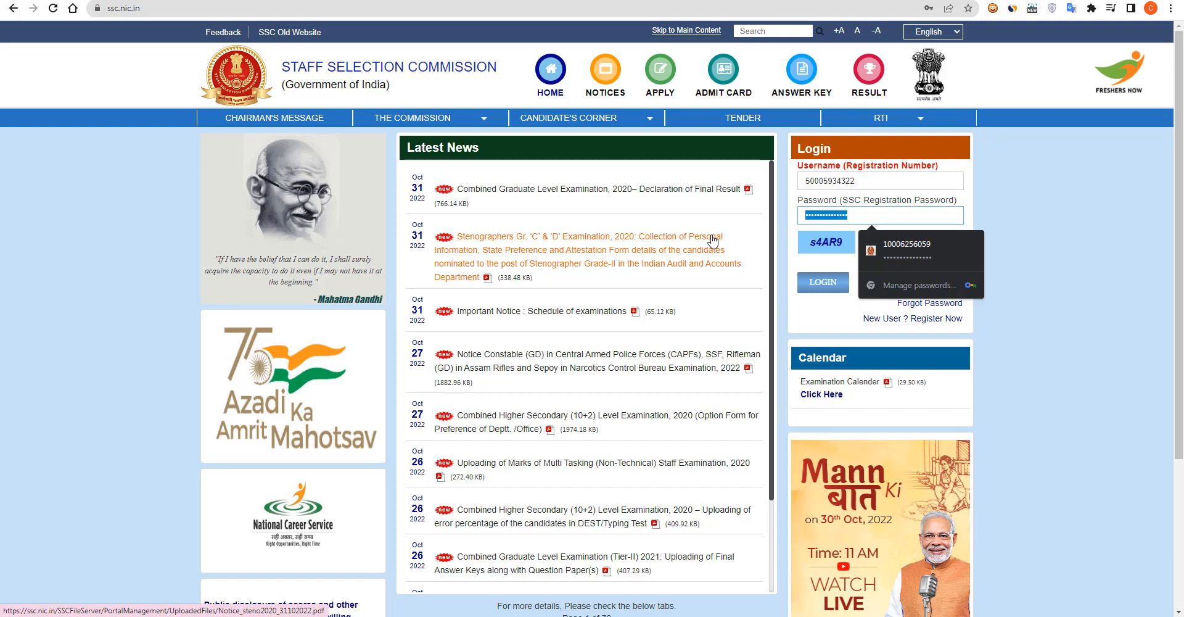
pyautogui.write('•••')
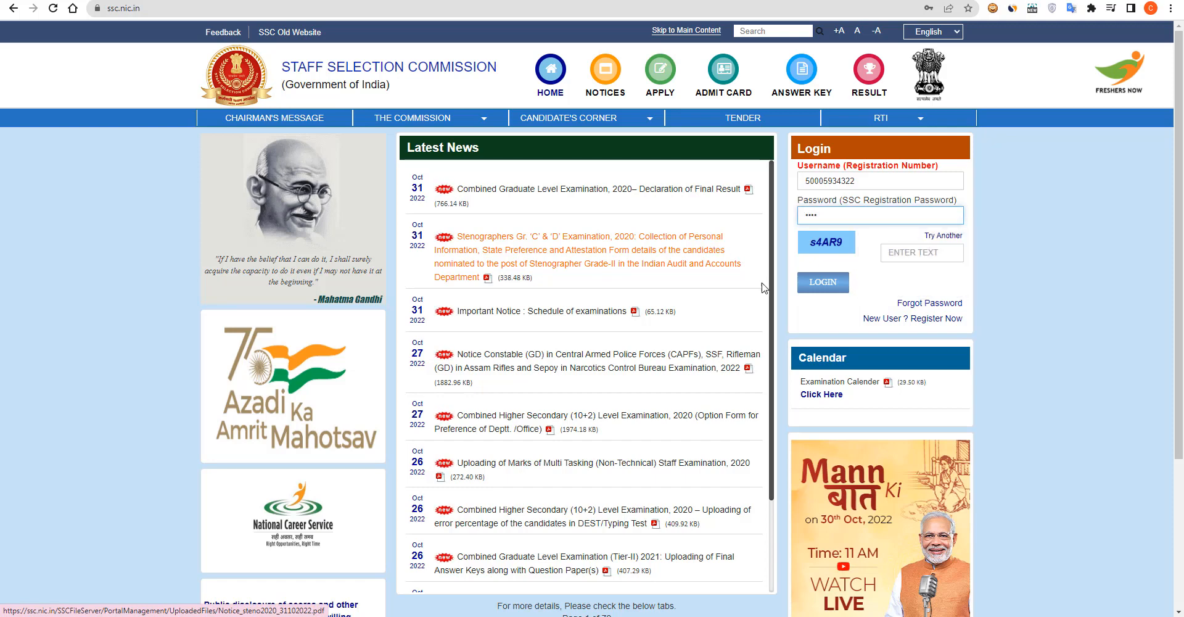
pyautogui.click(908, 251)
pyautogui.write('s')
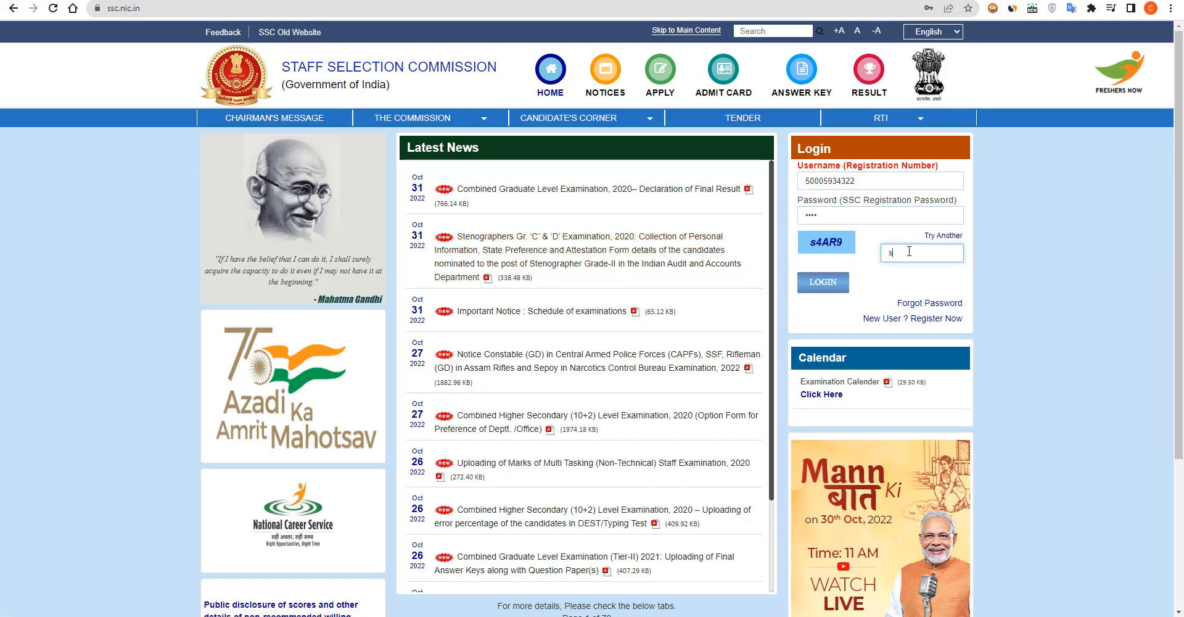
pyautogui.write('4AR9')
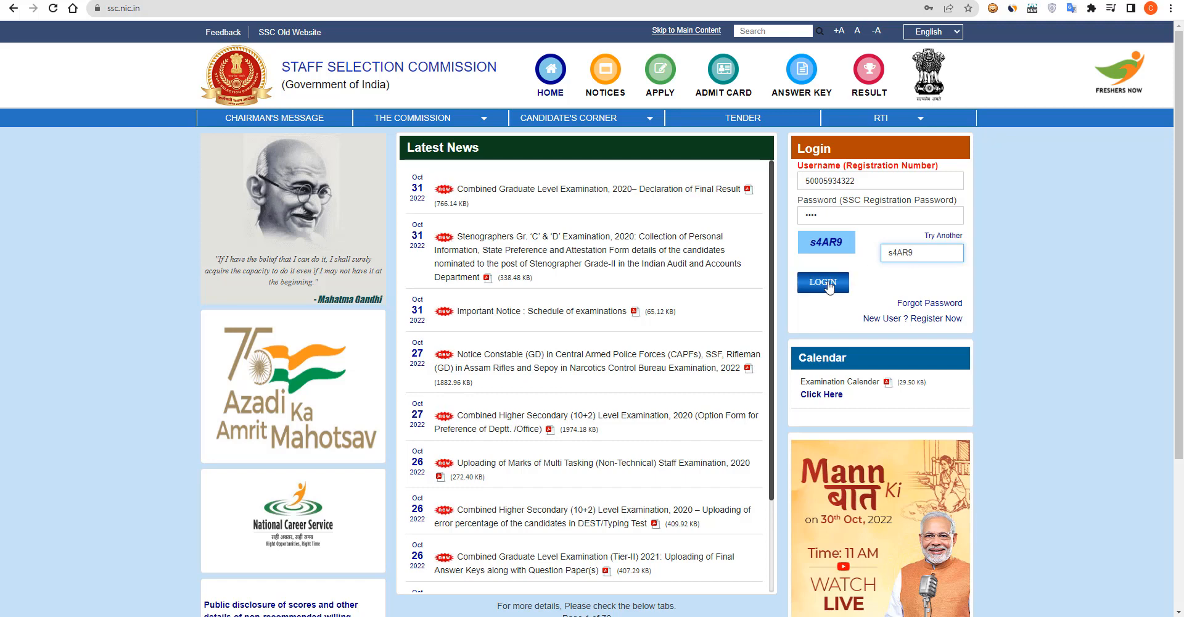
# Log in, change the old password to a new one, and save it in the browser
pyautogui.click(826, 287)
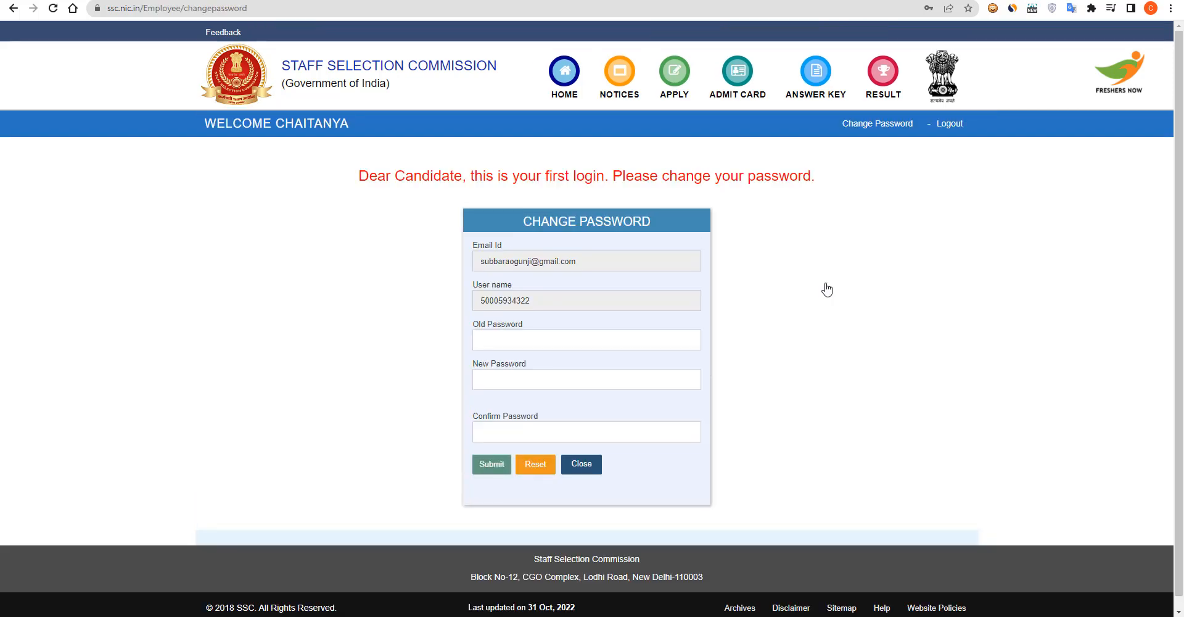
pyautogui.click(560, 342)
pyautogui.write('••')
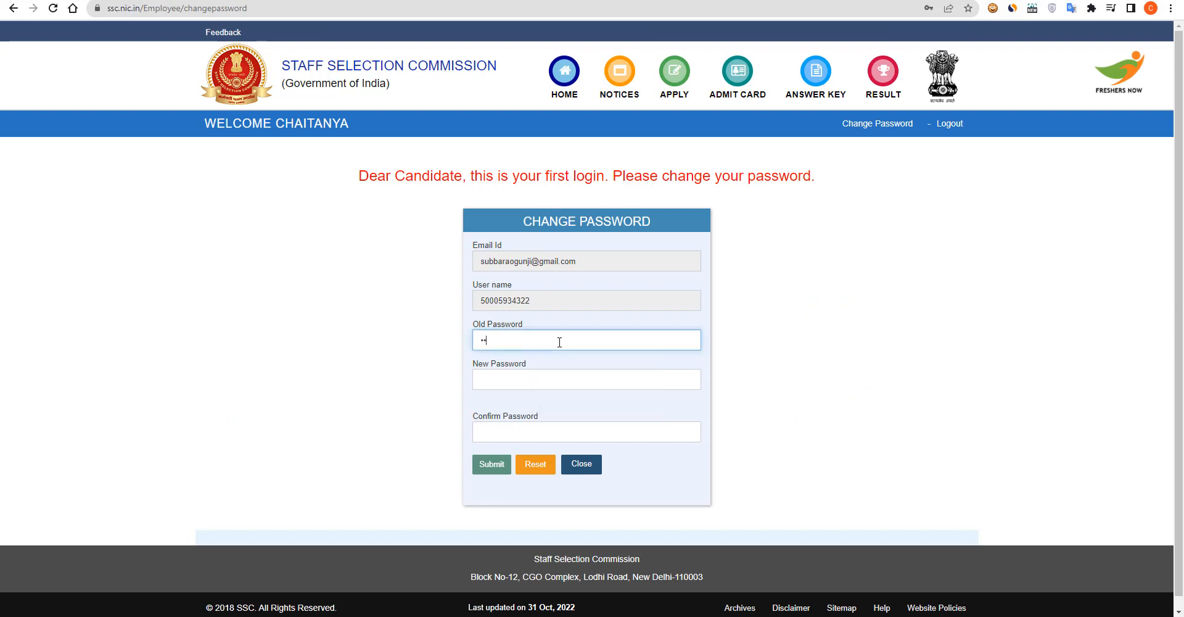
pyautogui.click(562, 380)
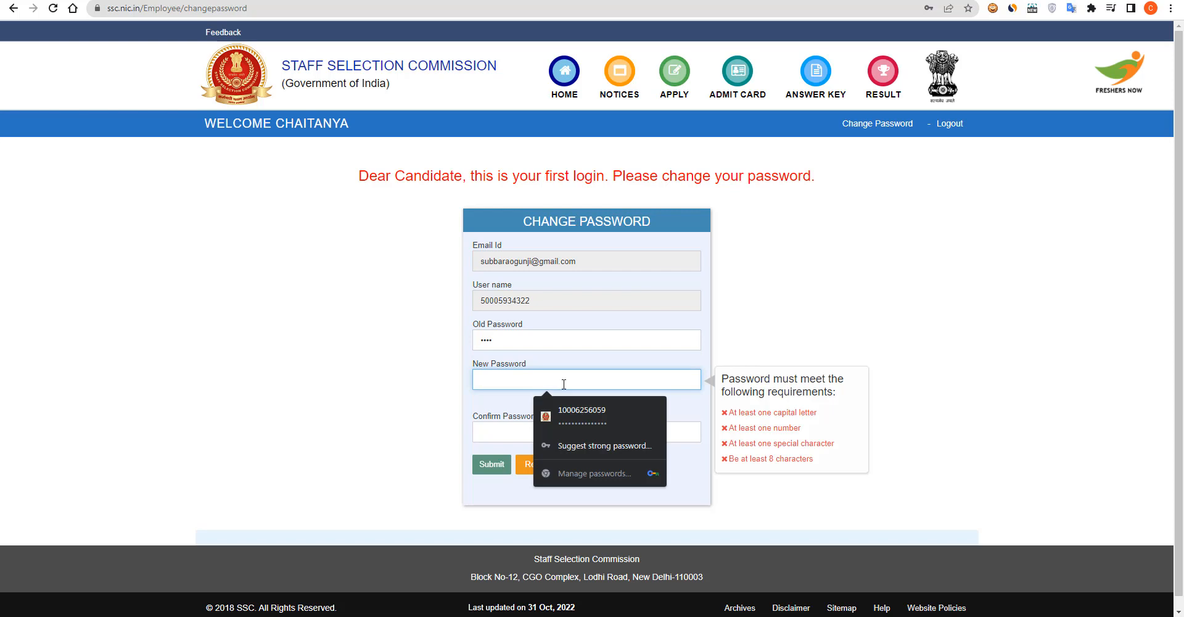
pyautogui.write('C•••')
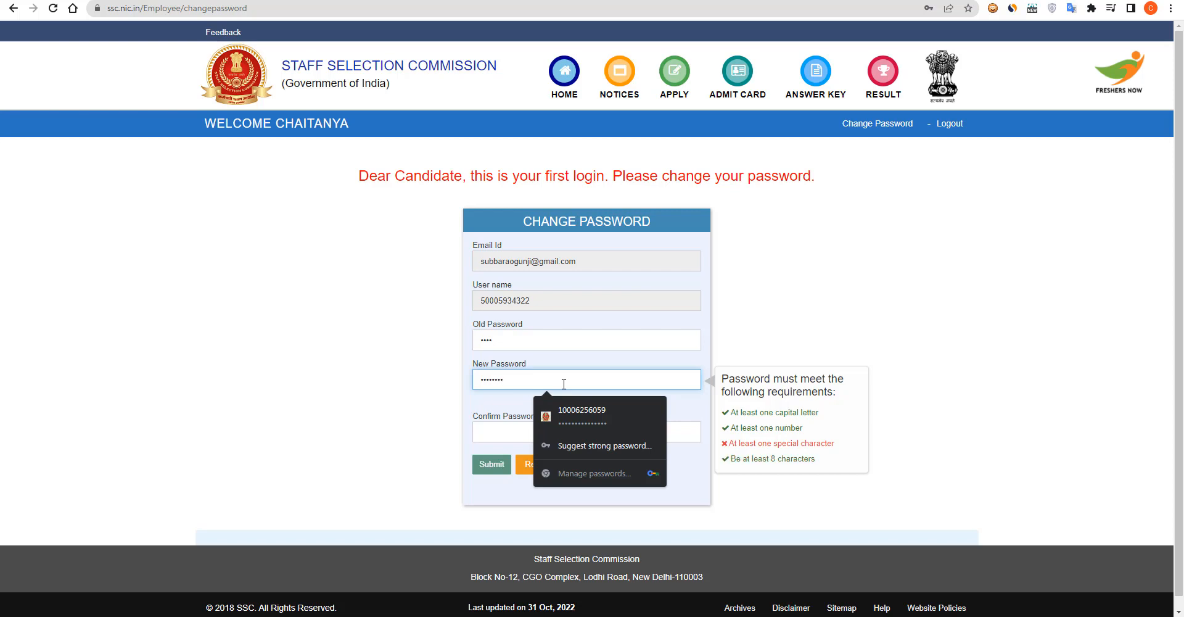
pyautogui.write('@')
pyautogui.click(505, 426)
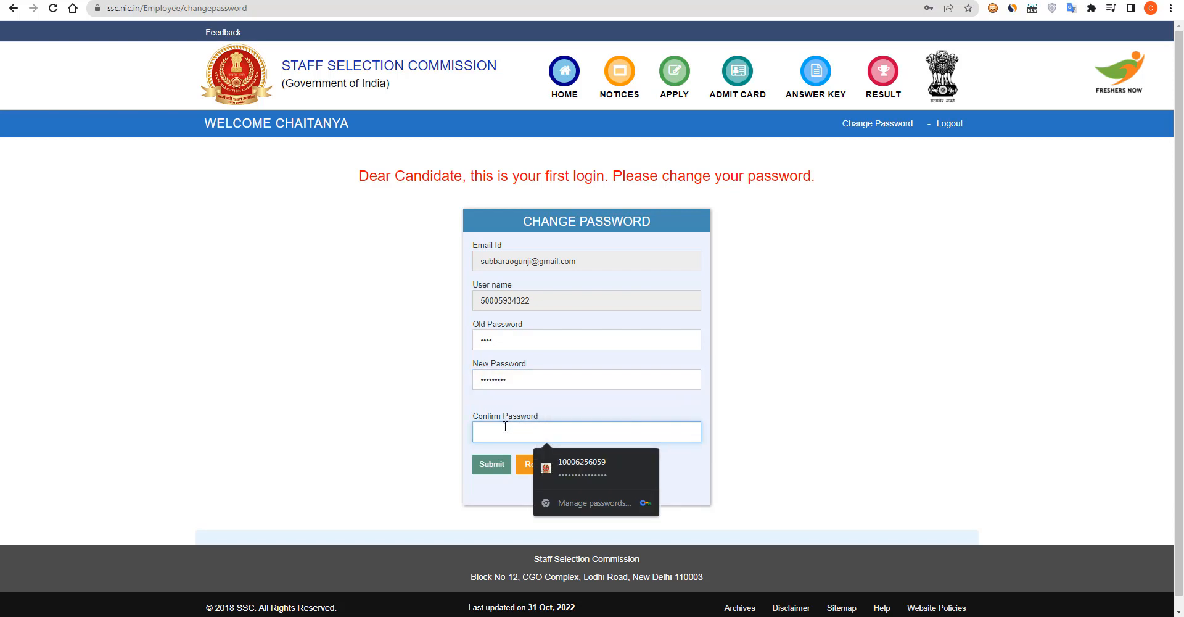
pyautogui.write('•••')
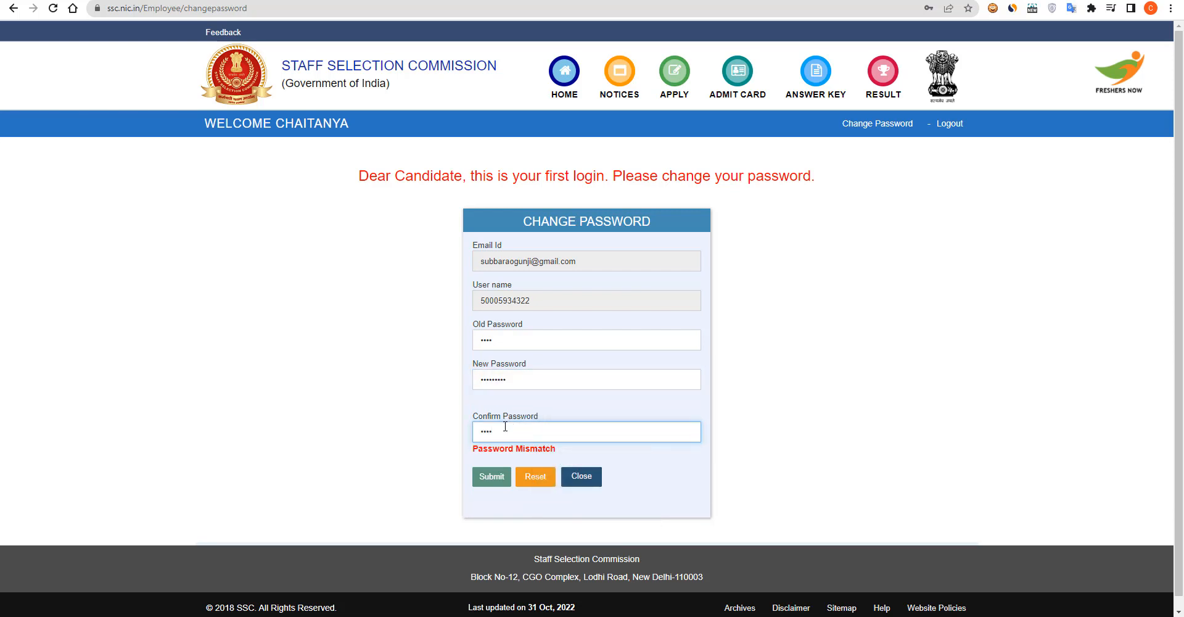
pyautogui.write('••••••')
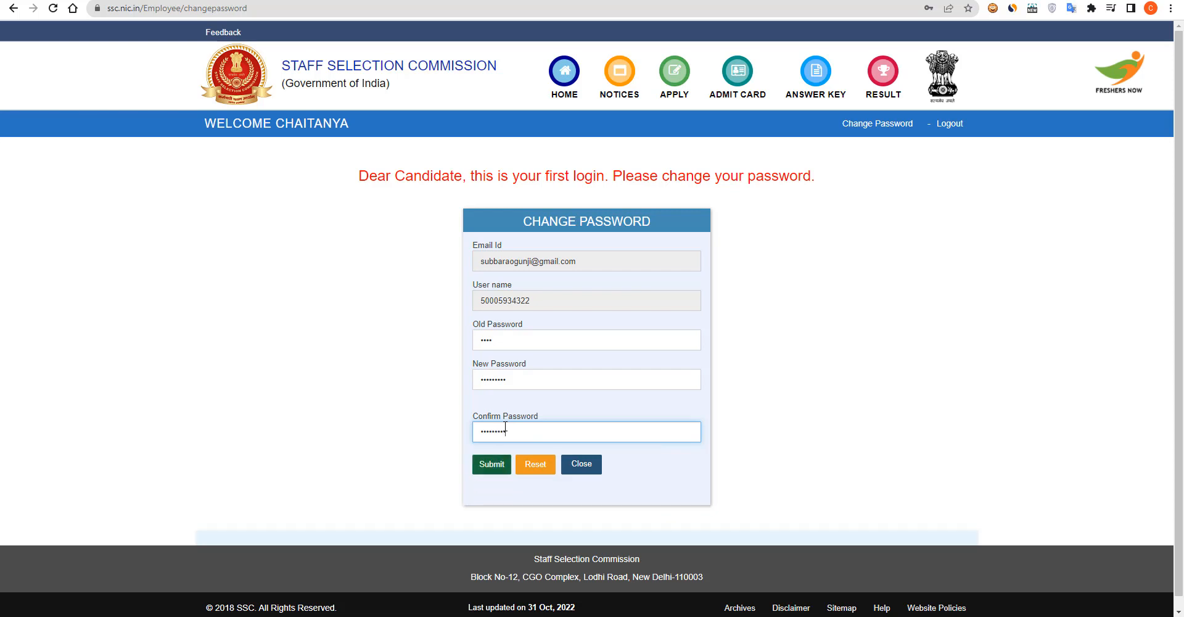
pyautogui.click(500, 467)
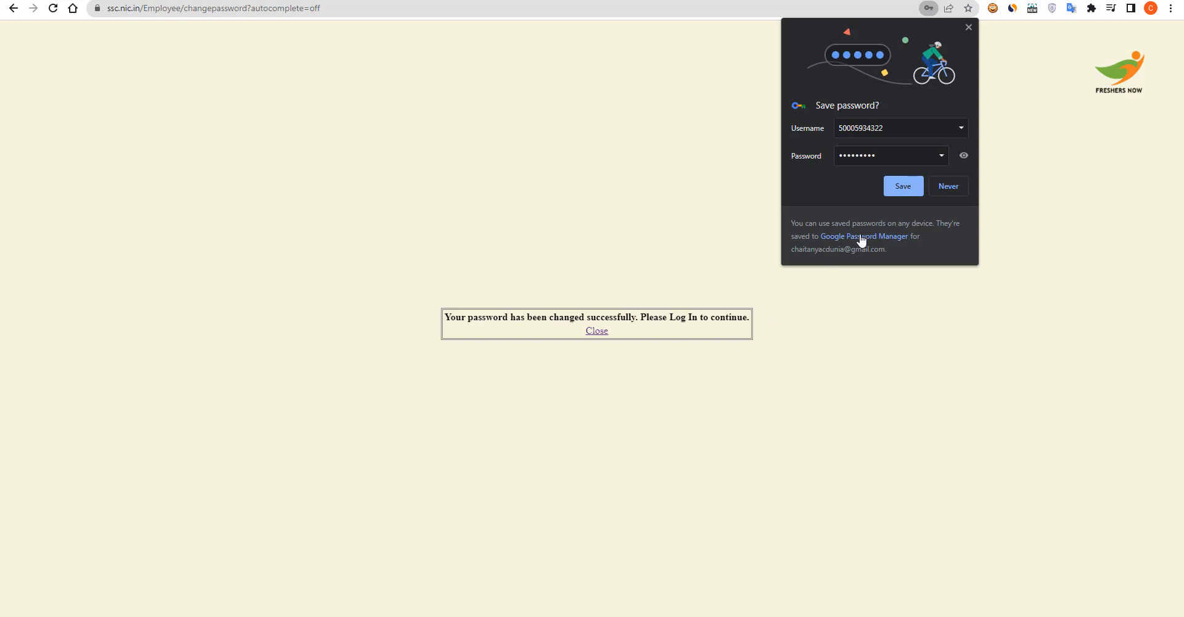
pyautogui.click(892, 187)
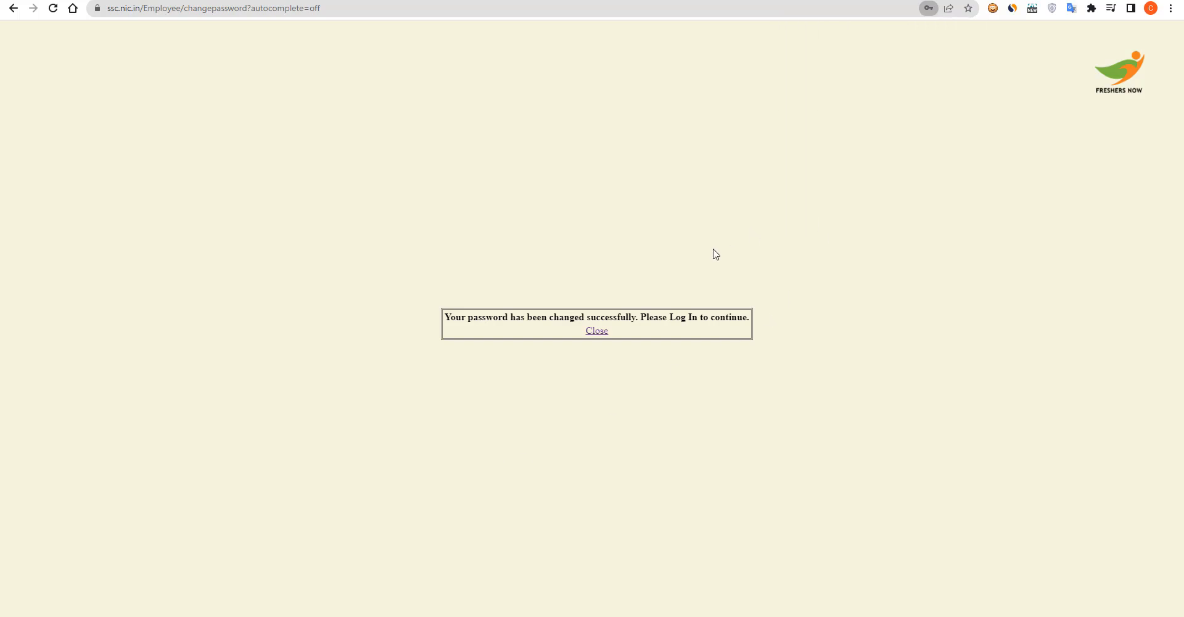
# Log in again with the new password and captcha, then review the saved registration form
pyautogui.click(602, 334)
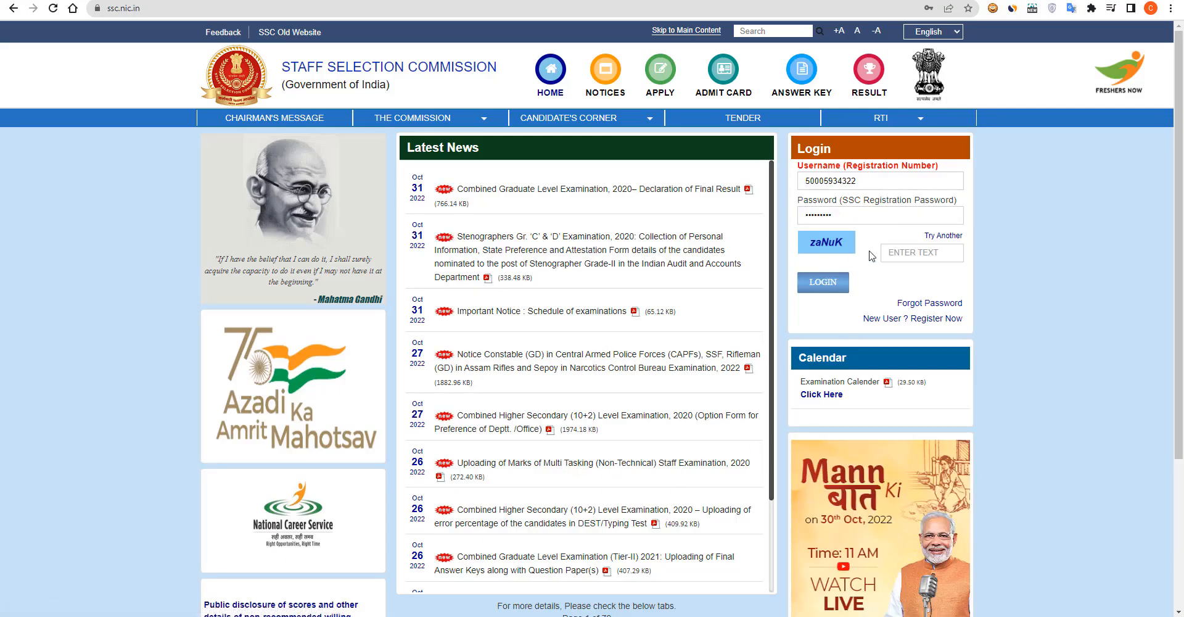
pyautogui.click(891, 253)
pyautogui.write('z')
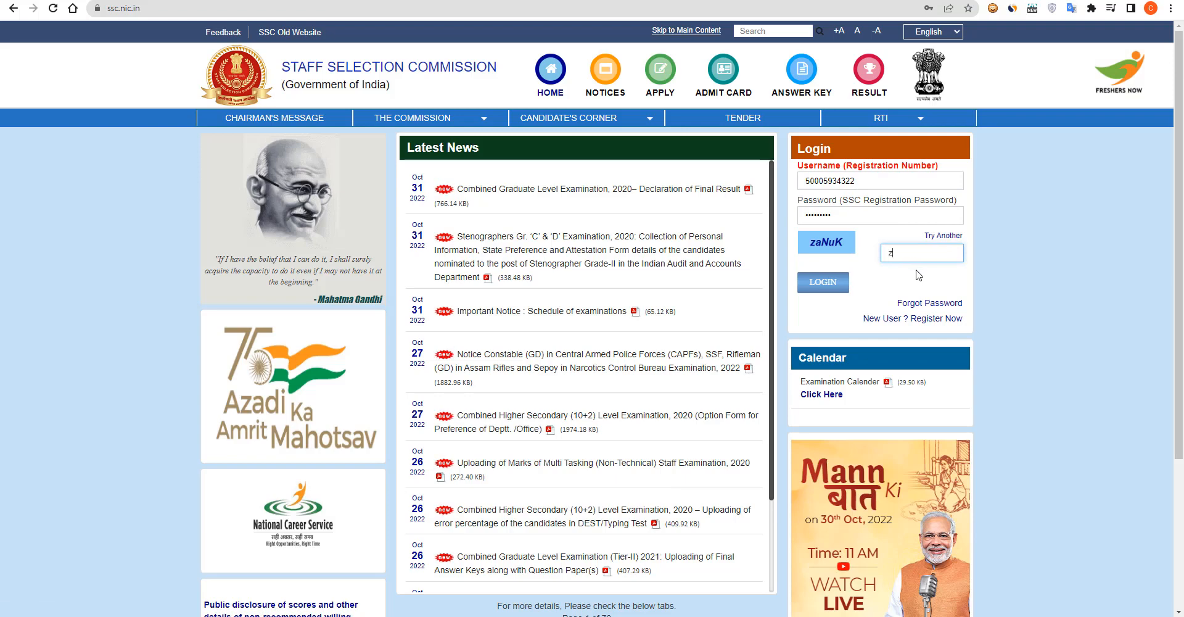
pyautogui.write('aNuK')
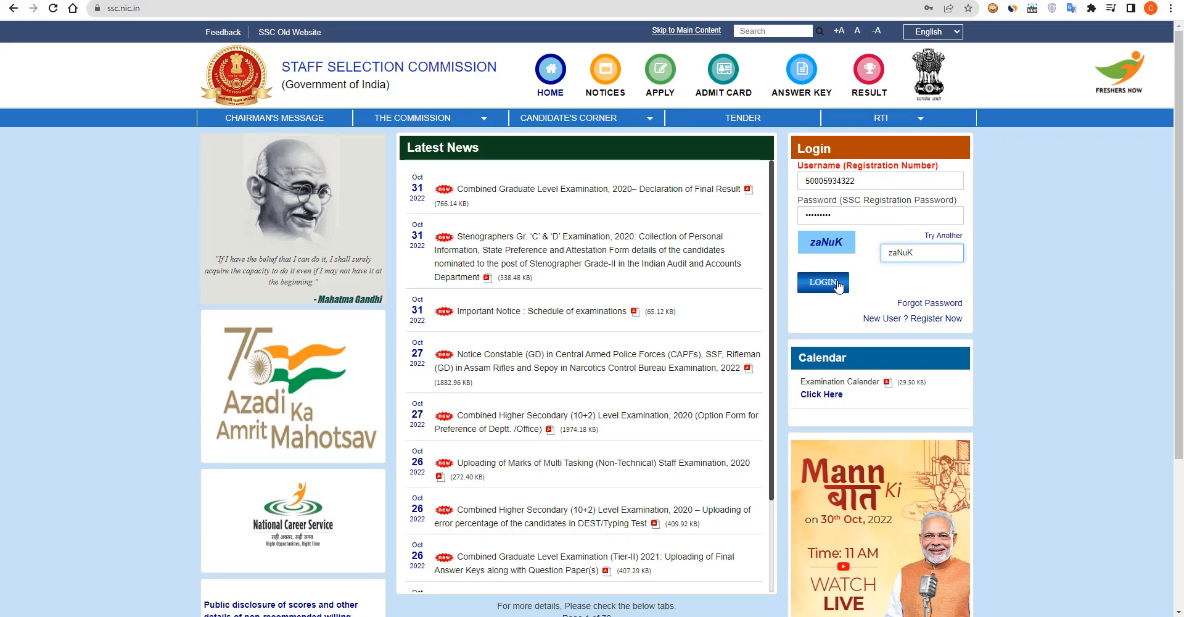
pyautogui.click(837, 285)
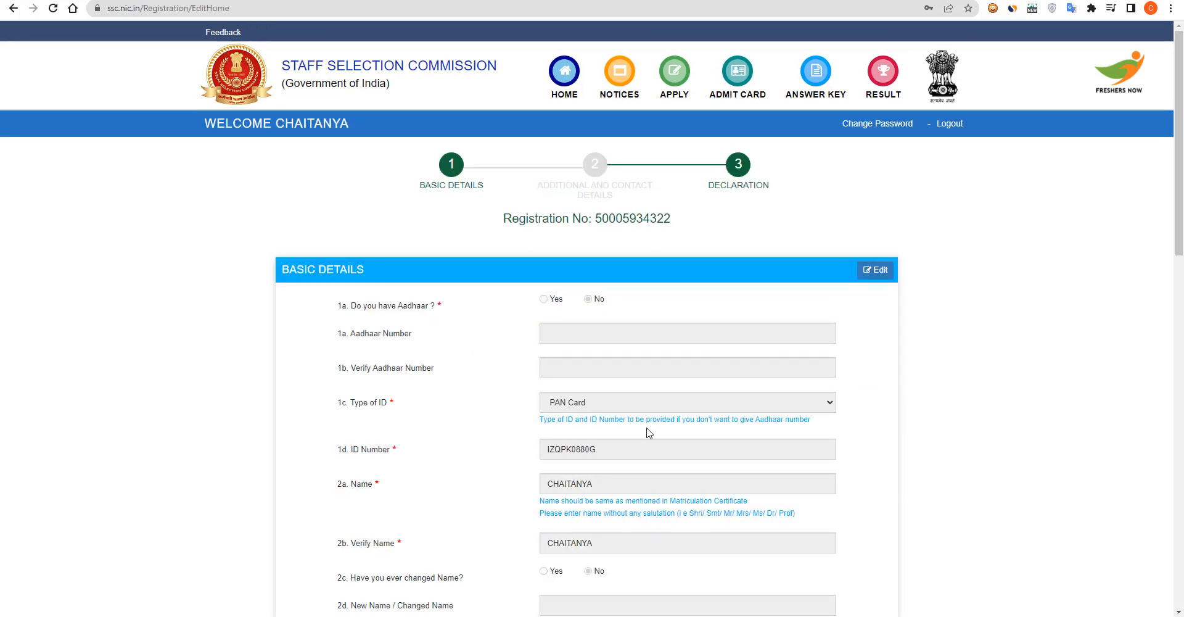
pyautogui.scroll(-11, 711, 392)
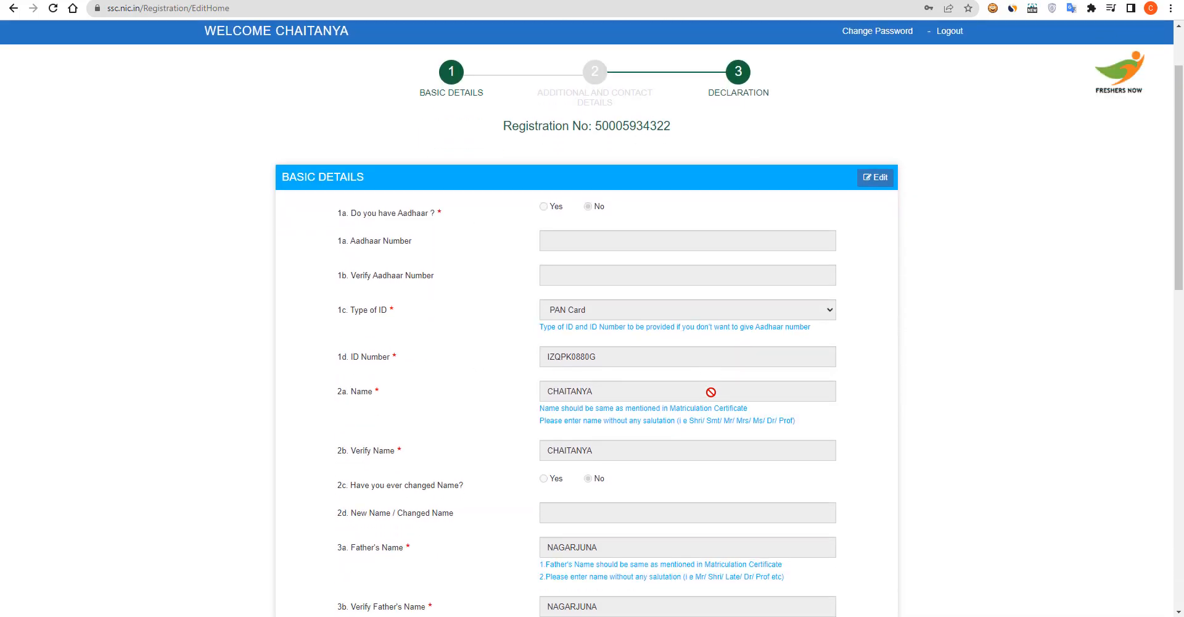
pyautogui.scroll(-15, 711, 392)
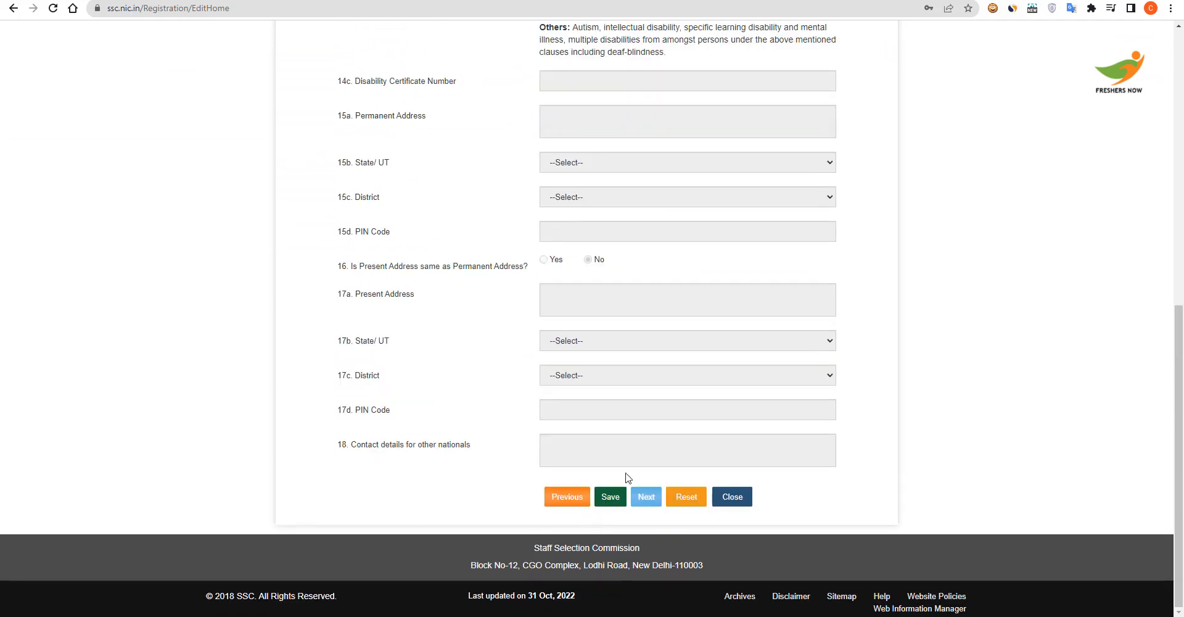
pyautogui.scroll(20, 656, 440)
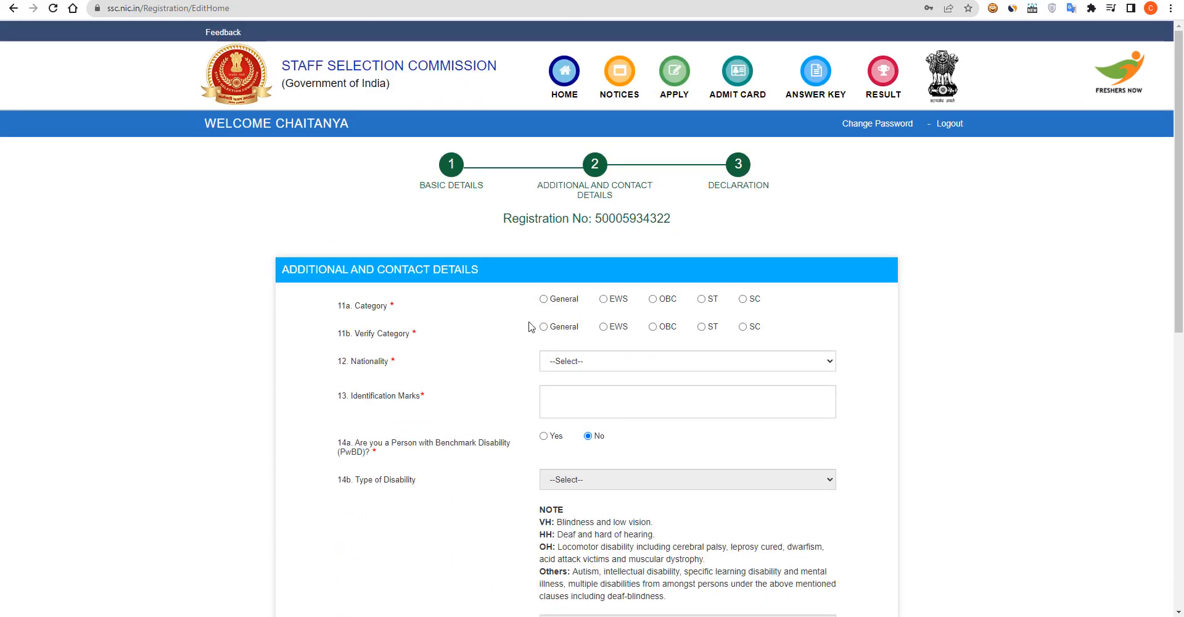
# Set category General in both fields, nationality Citizen of India, and identification mark 'RIGHT SIDE BELOW THE KNEE'
pyautogui.click(544, 299)
pyautogui.click(543, 327)
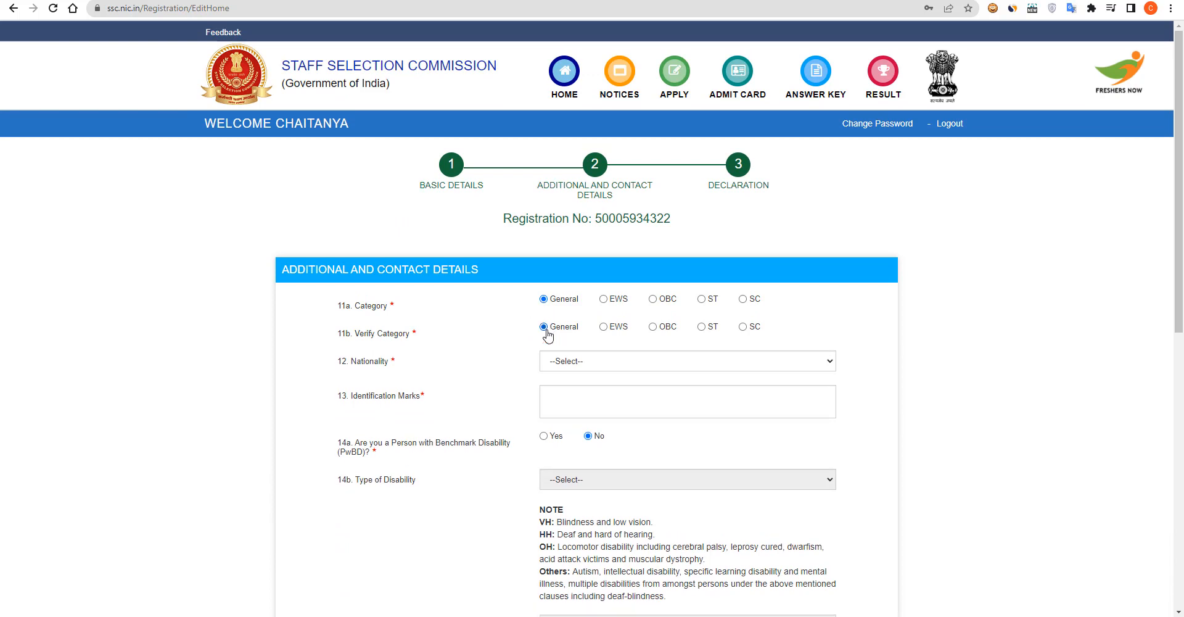
pyautogui.click(564, 365)
pyautogui.click(581, 391)
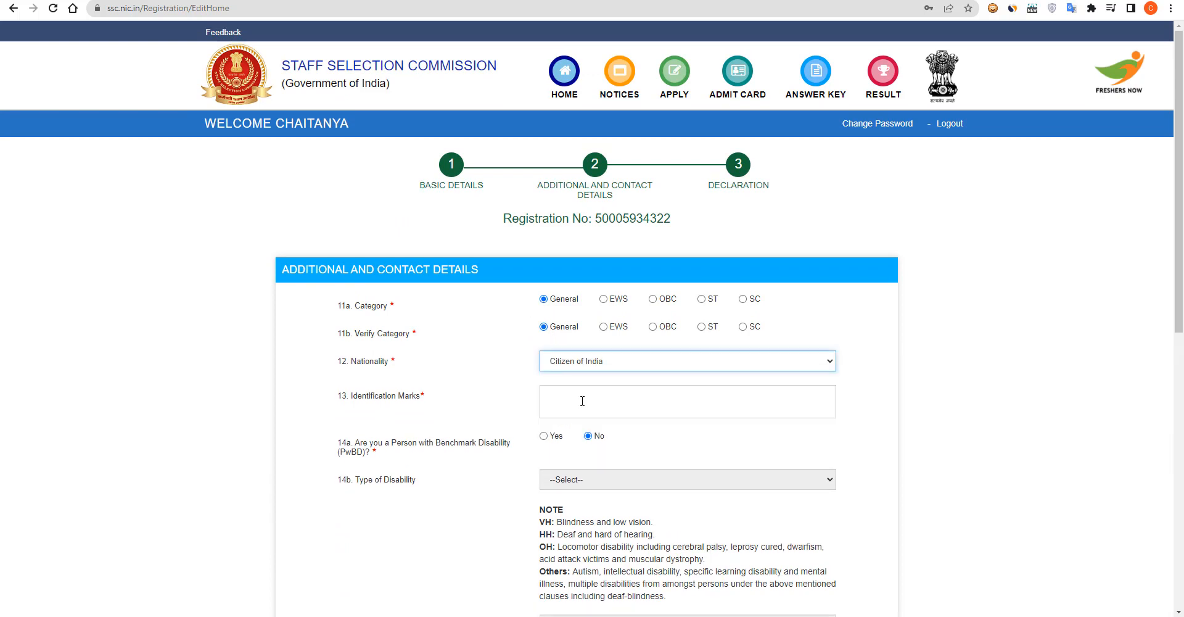
pyautogui.click(582, 401)
pyautogui.write('RI')
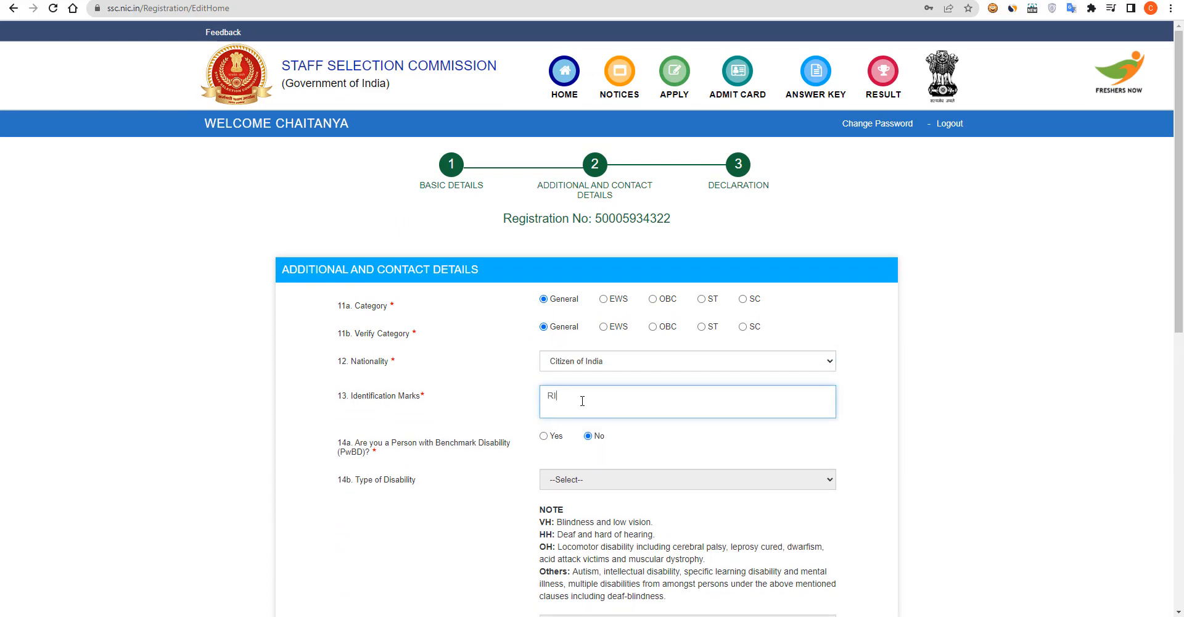
pyautogui.write('GHT SIDE BELOW THE KNEE')
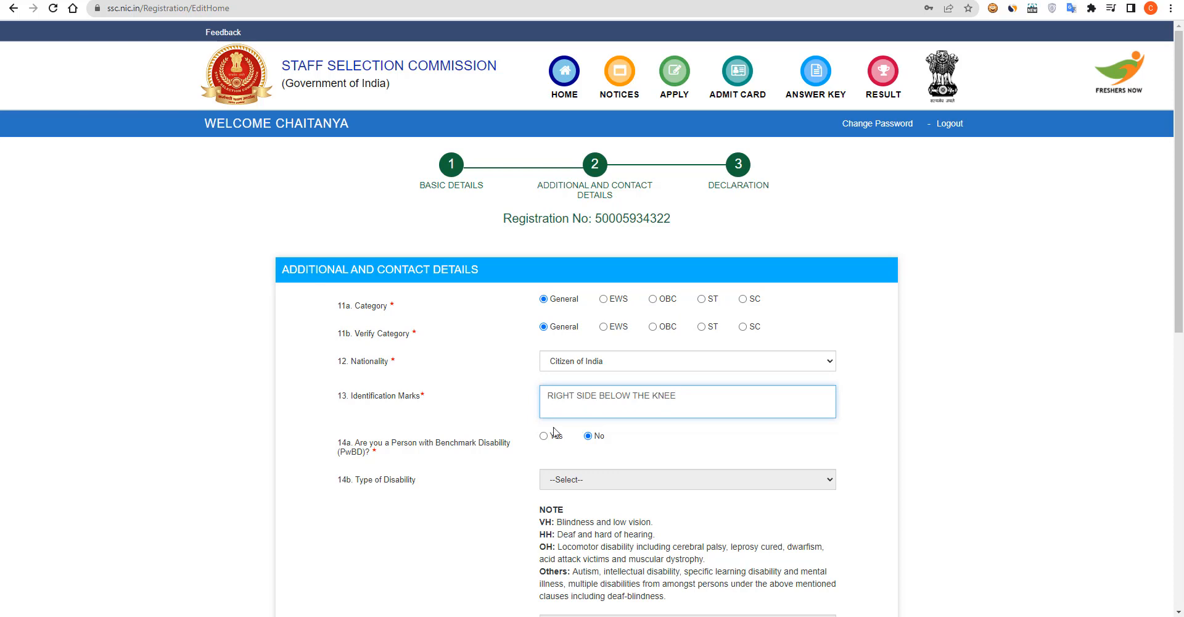
# Fill the permanent address from the saved suggestion and choose Dumka as the district
pyautogui.scroll(-1, 588, 446)
pyautogui.scroll(-1, 588, 449)
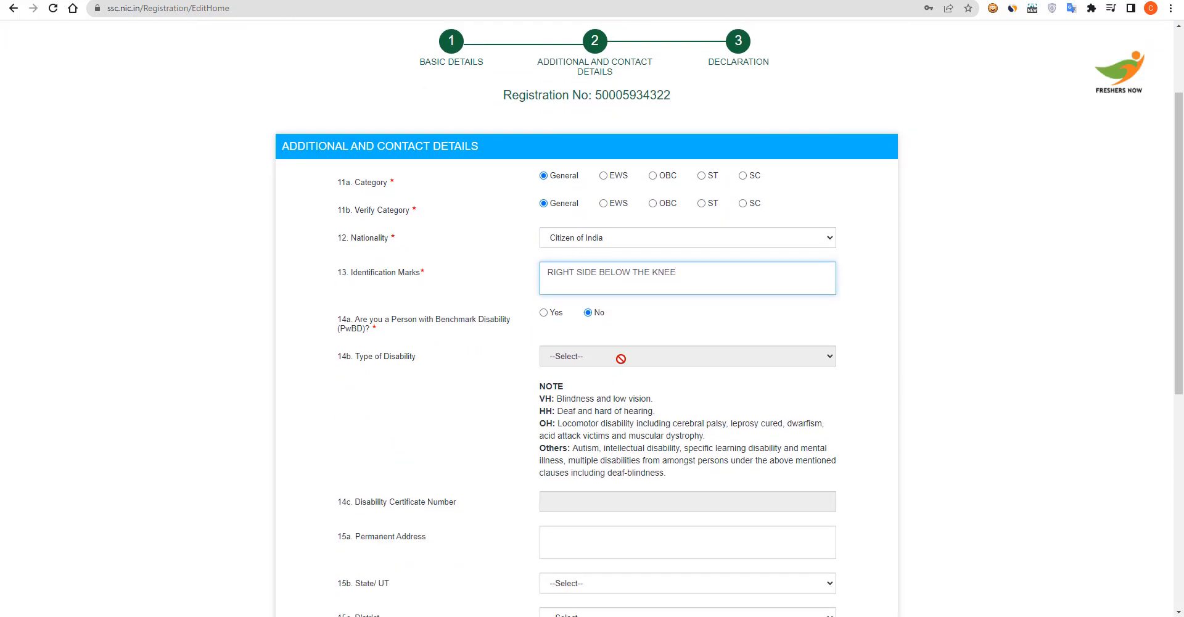
pyautogui.scroll(-3, 620, 364)
pyautogui.scroll(-2, 627, 338)
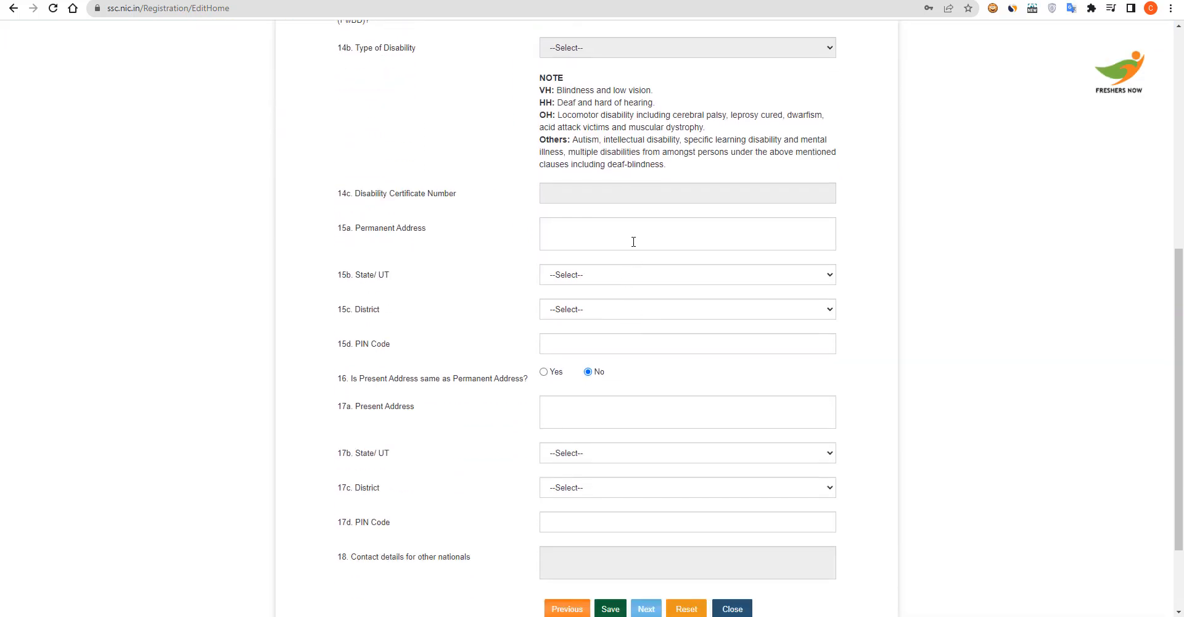
pyautogui.click(633, 233)
pyautogui.click(665, 279)
pyautogui.click(624, 316)
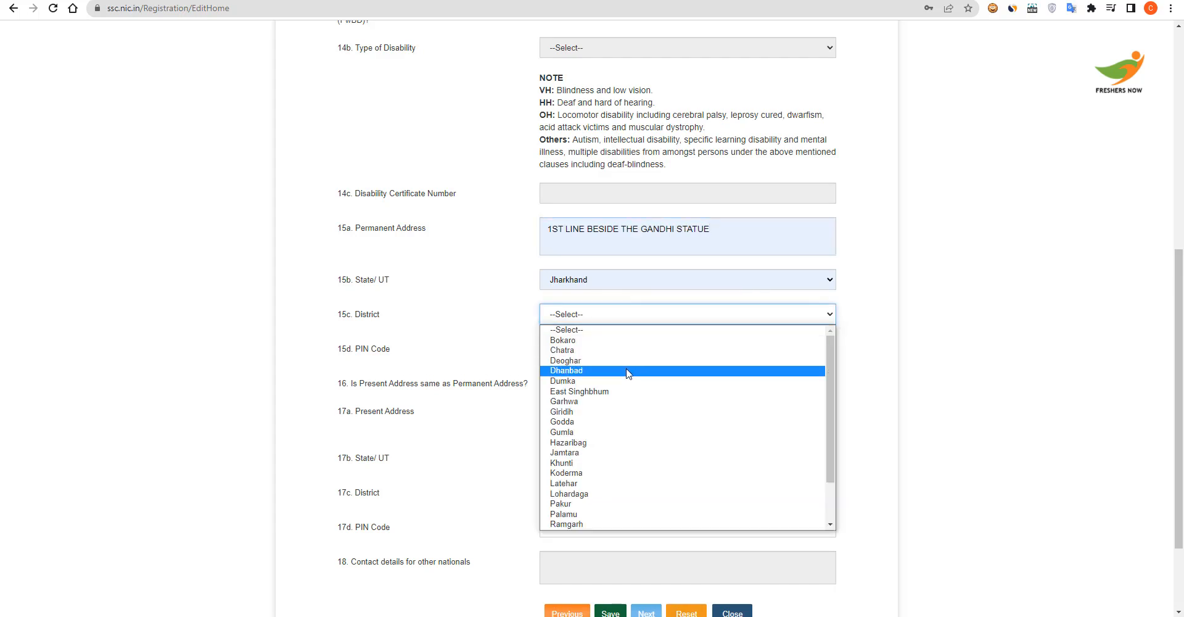
pyautogui.click(631, 381)
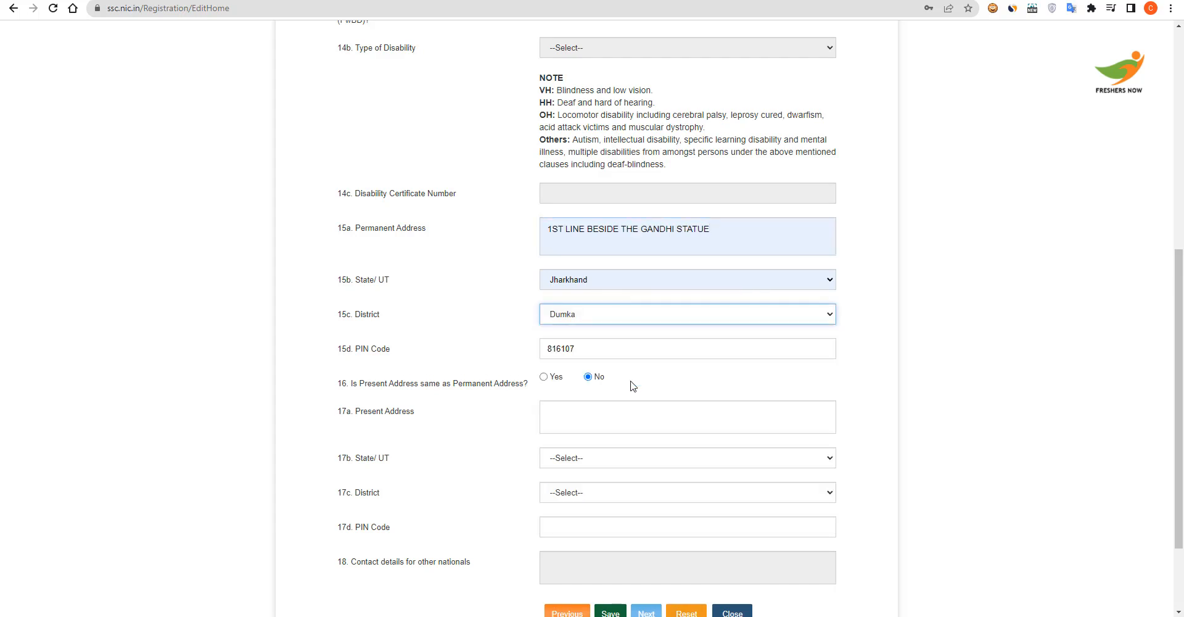
# Make the present address same as permanent and save the additional and contact details
pyautogui.click(549, 378)
pyautogui.scroll(-2, 678, 442)
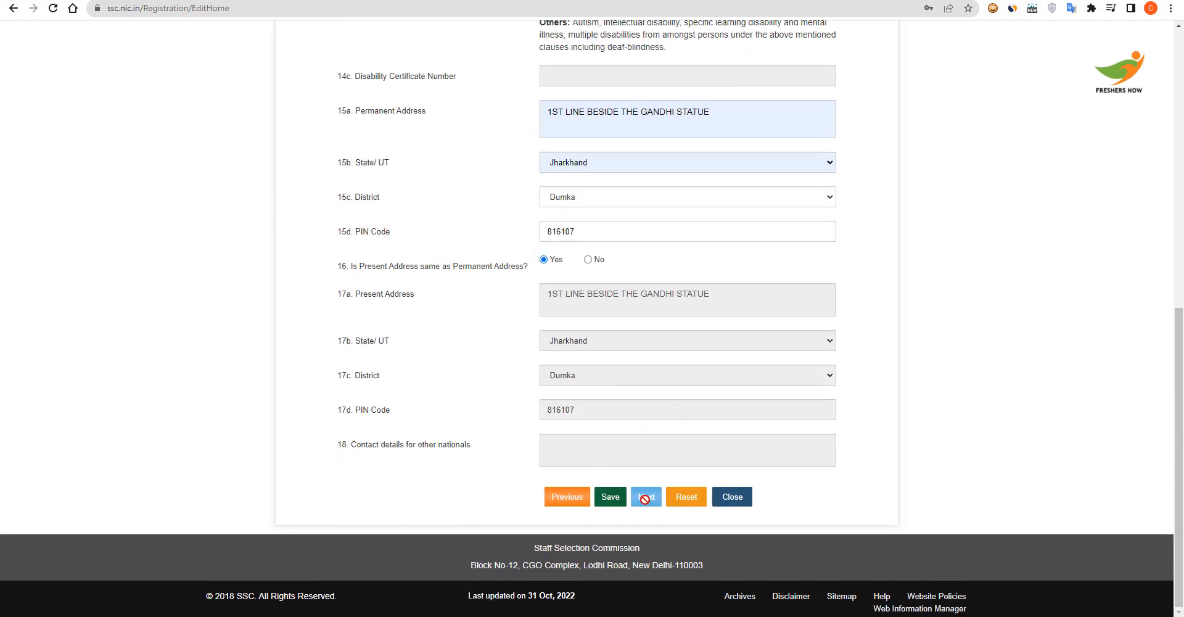
pyautogui.click(612, 498)
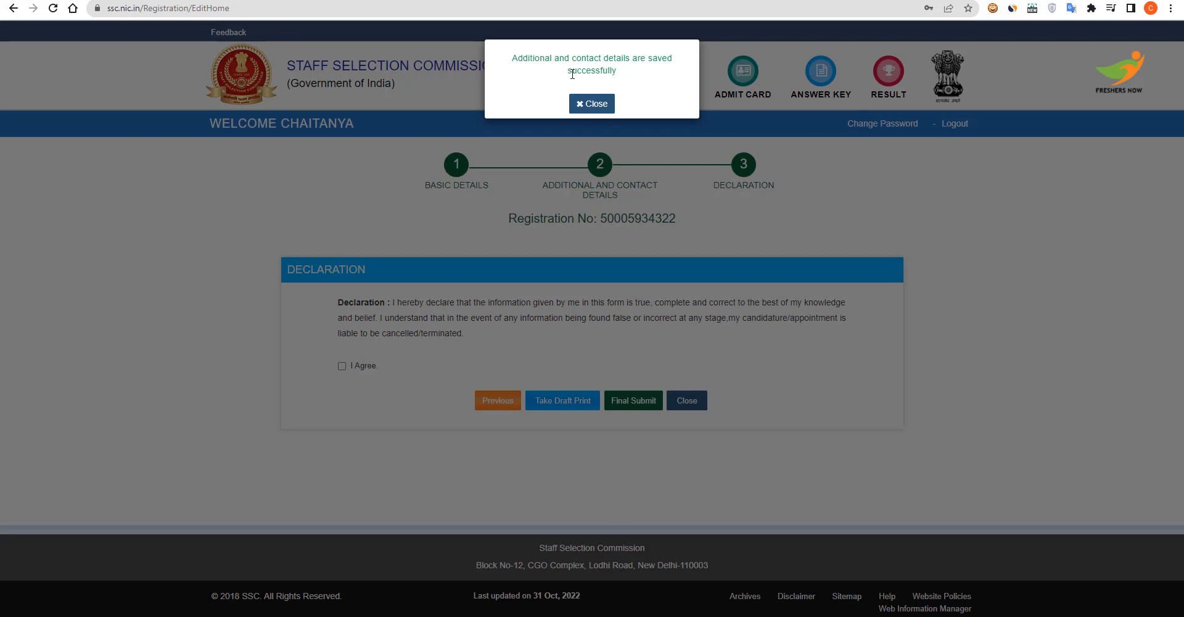
# Final-submit the registration with the verification code and return to the candidate portal
pyautogui.click(595, 104)
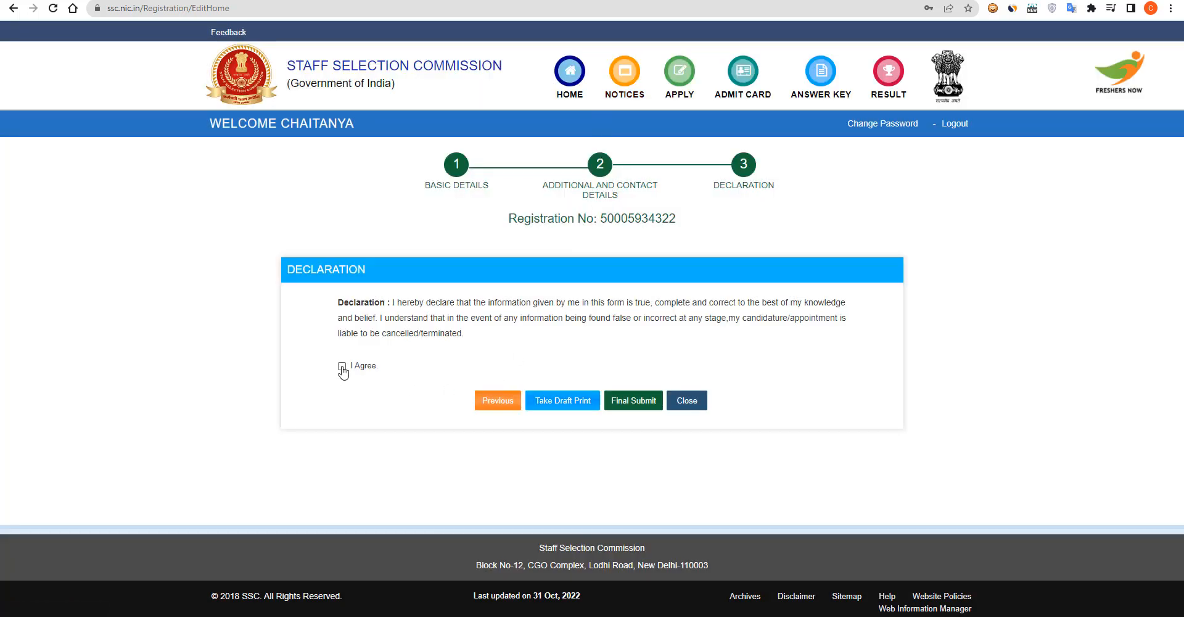
pyautogui.click(637, 407)
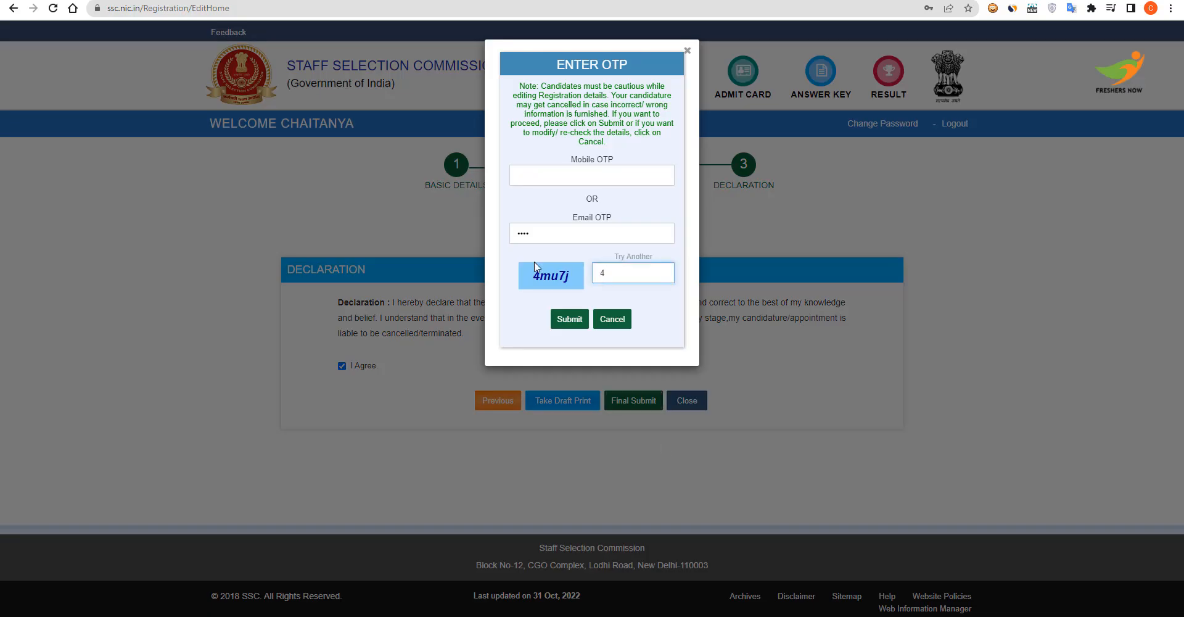
pyautogui.write('mu7j')
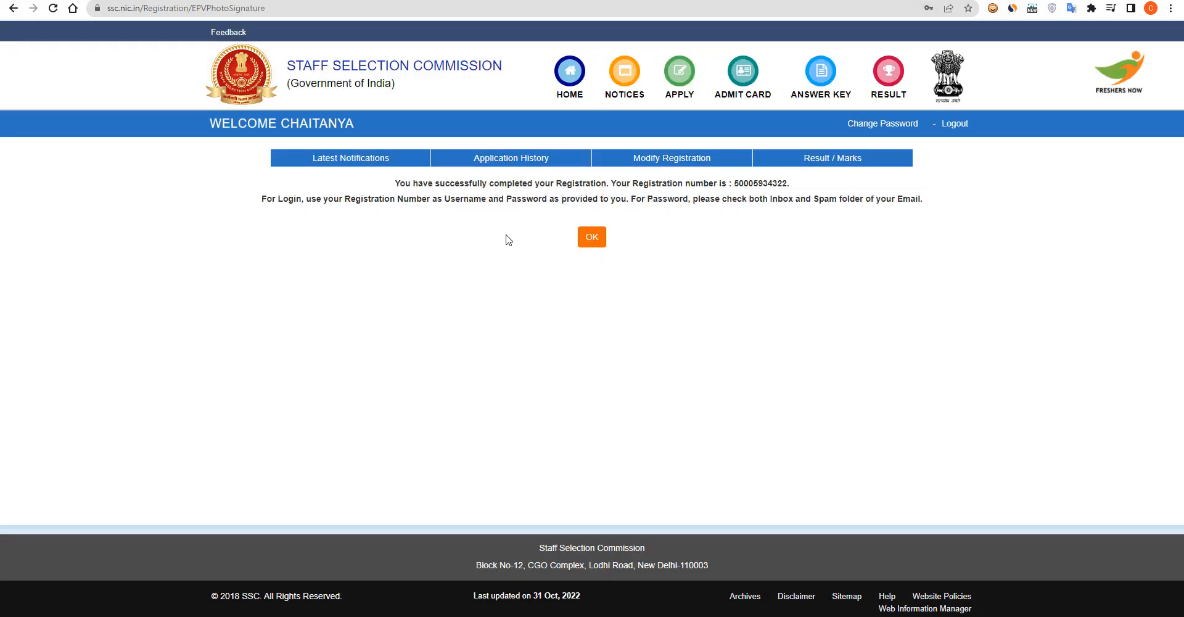
pyautogui.click(595, 240)
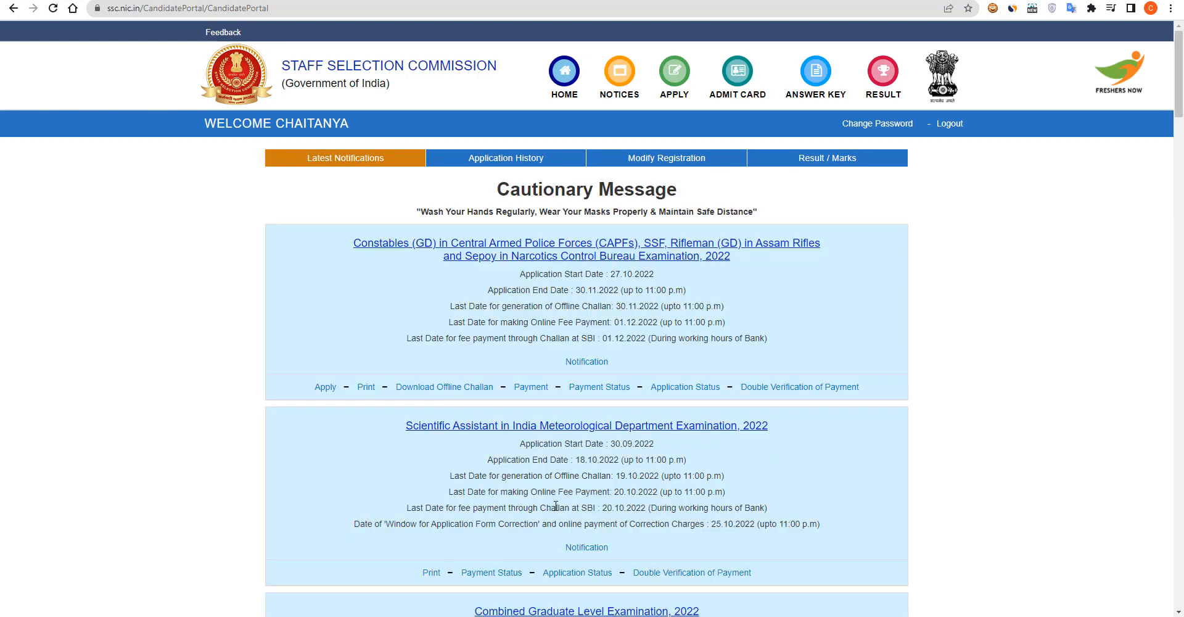
# Open the Constable GD 2022 form and answer No to age relaxation and NCC certificate
pyautogui.click(326, 389)
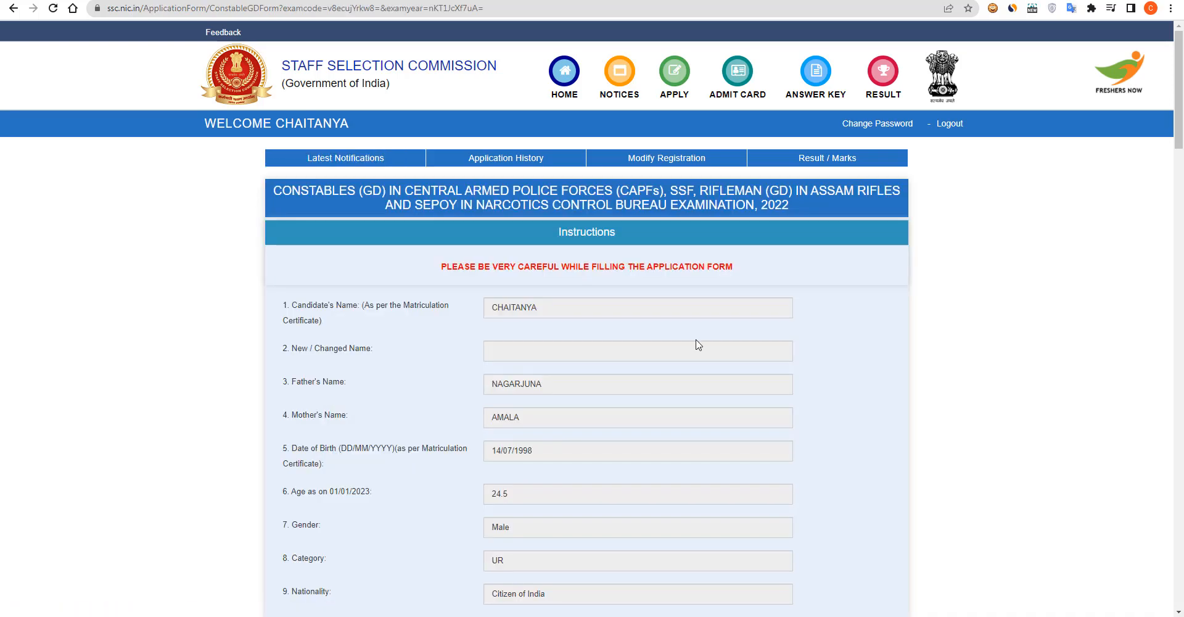
pyautogui.scroll(-1, 699, 341)
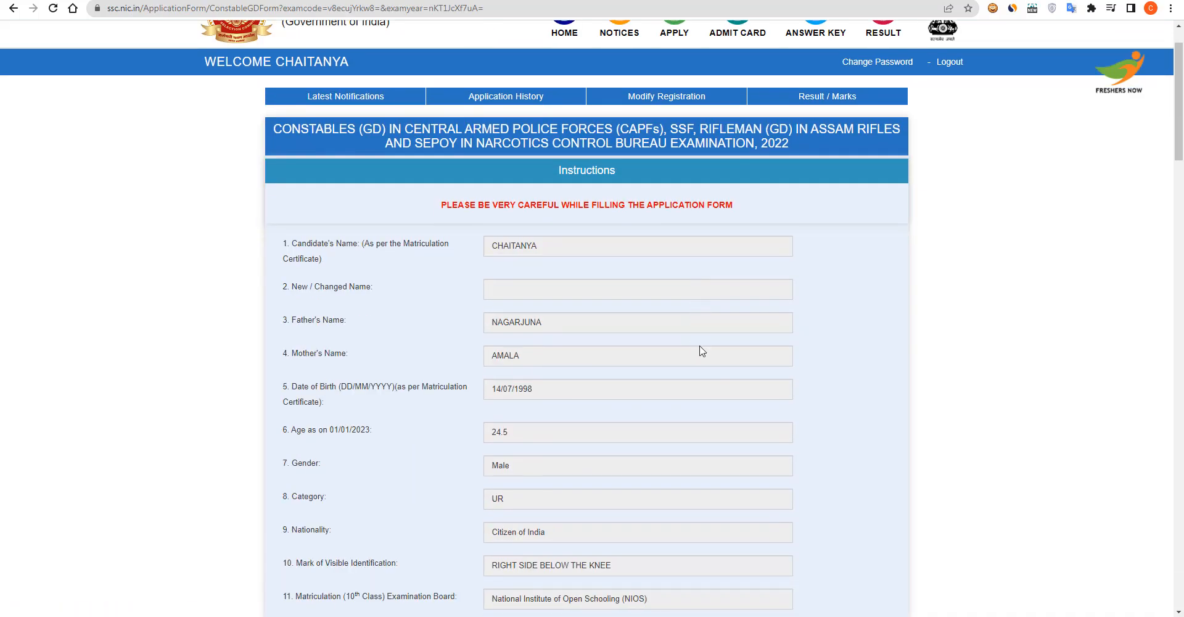
pyautogui.scroll(-6, 698, 345)
pyautogui.scroll(-2, 580, 348)
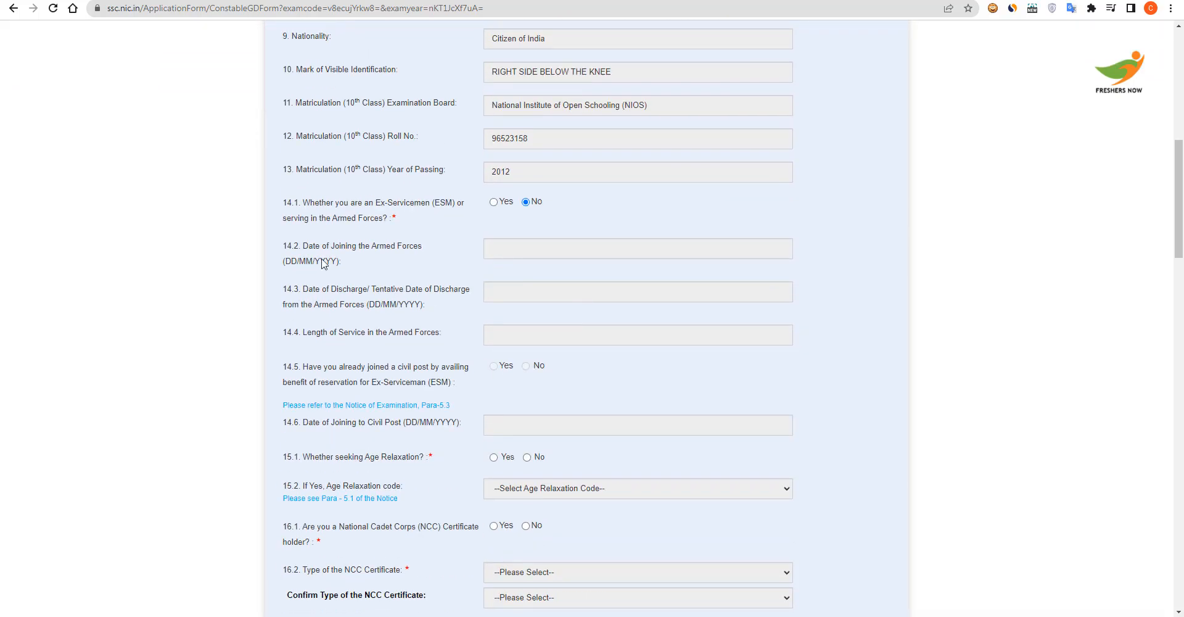
pyautogui.scroll(-1, 574, 284)
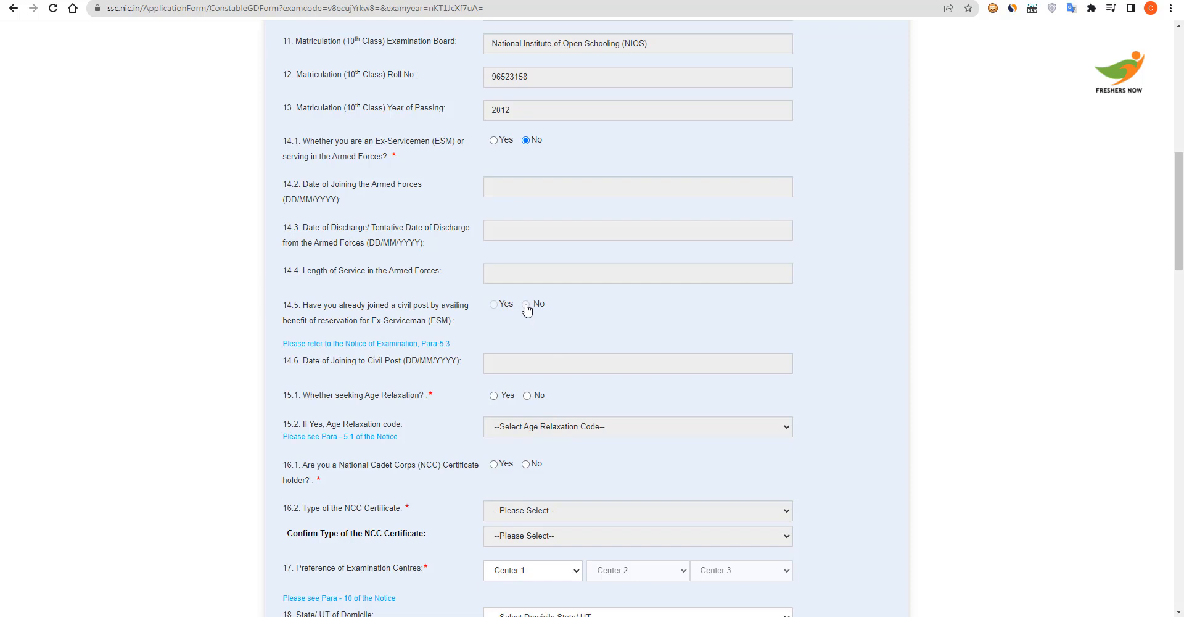
pyautogui.scroll(-2, 563, 339)
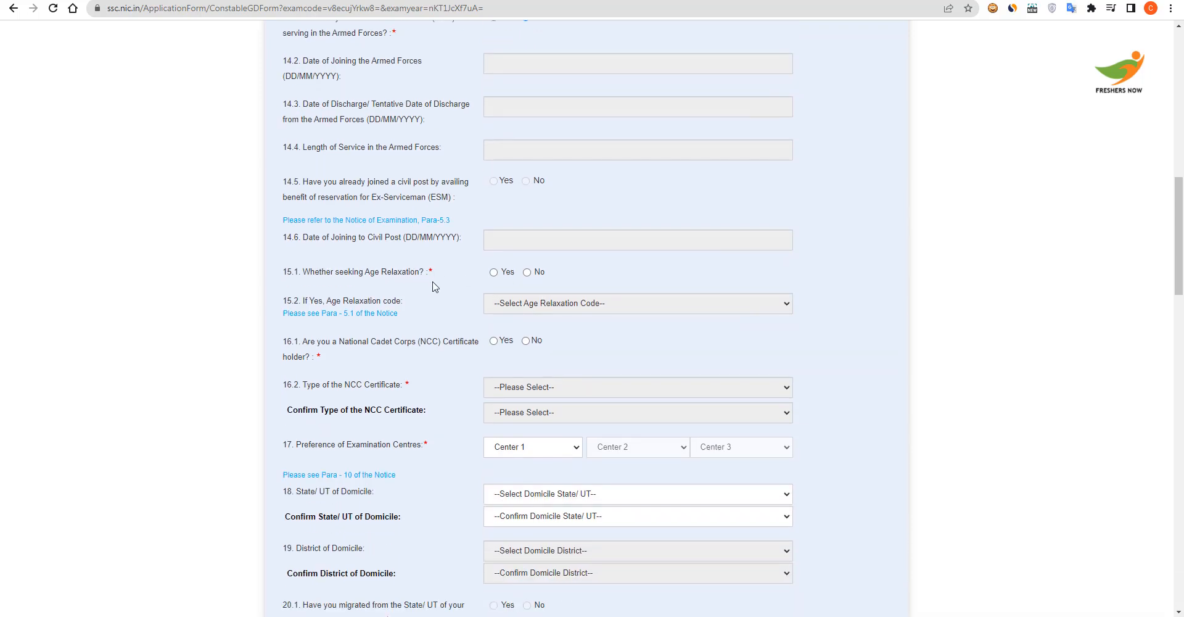
pyautogui.click(527, 272)
pyautogui.scroll(-1, 541, 339)
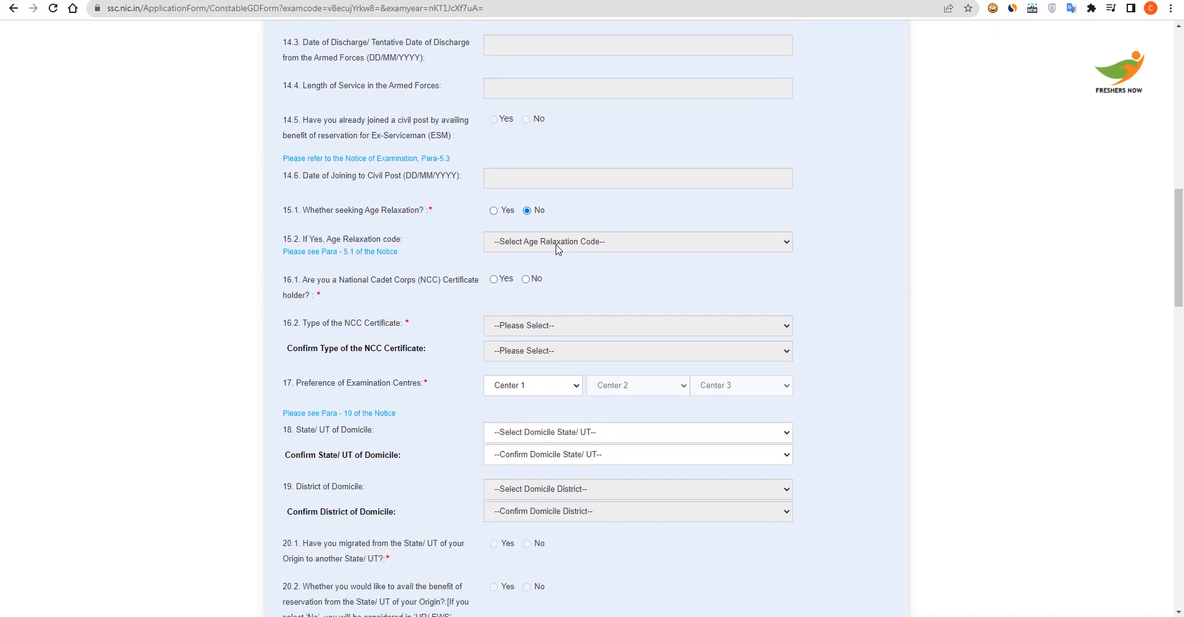
pyautogui.click(527, 281)
# Choose exam centres Prayagraj (3003), Jhansi (3008) and Meerut (3011) in that order
pyautogui.scroll(-2, 530, 309)
pyautogui.scroll(-1, 433, 295)
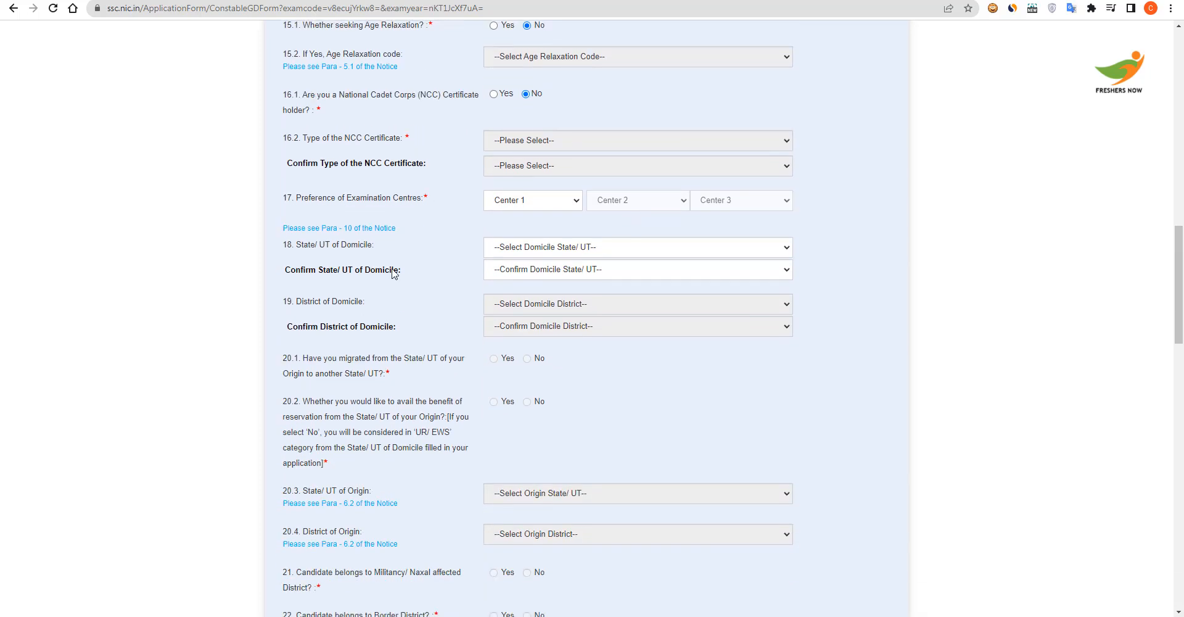
pyautogui.click(503, 201)
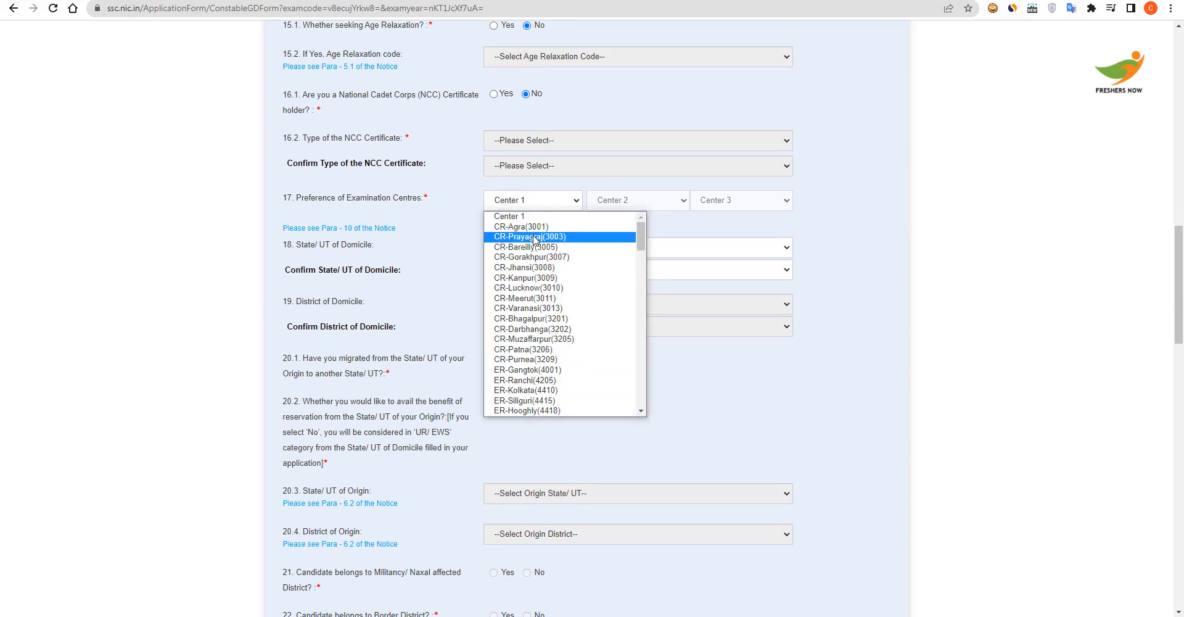
pyautogui.click(533, 237)
pyautogui.click(640, 202)
pyautogui.click(644, 269)
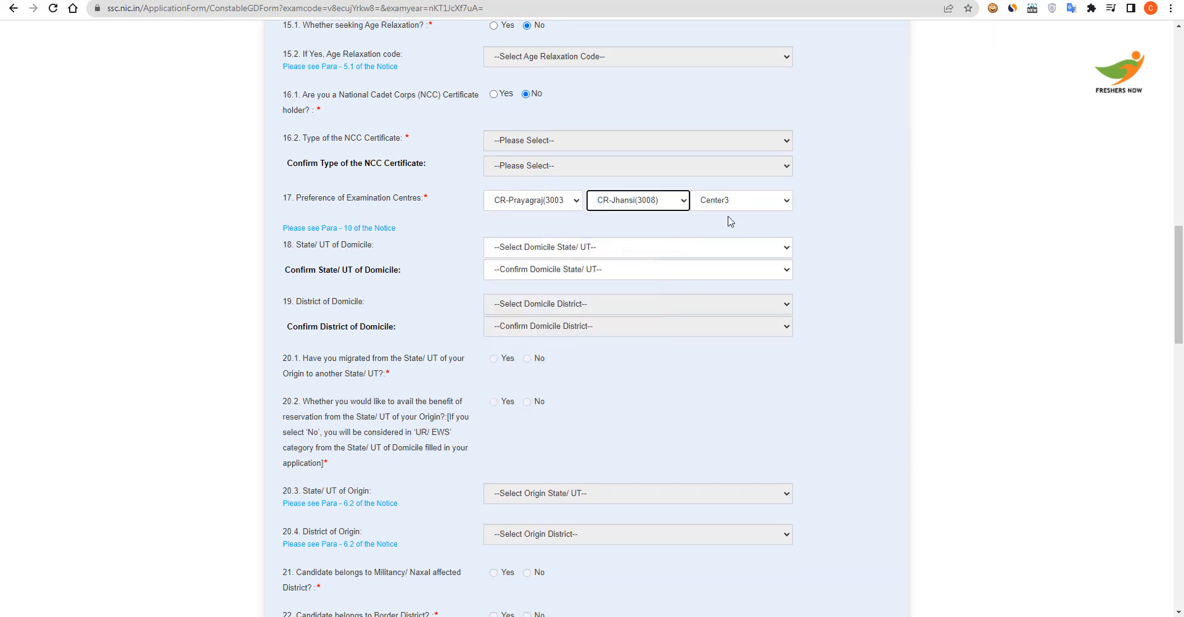
pyautogui.click(734, 204)
pyautogui.click(732, 298)
# Set the domicile state to Uttar Pradesh and confirm it
pyautogui.click(541, 247)
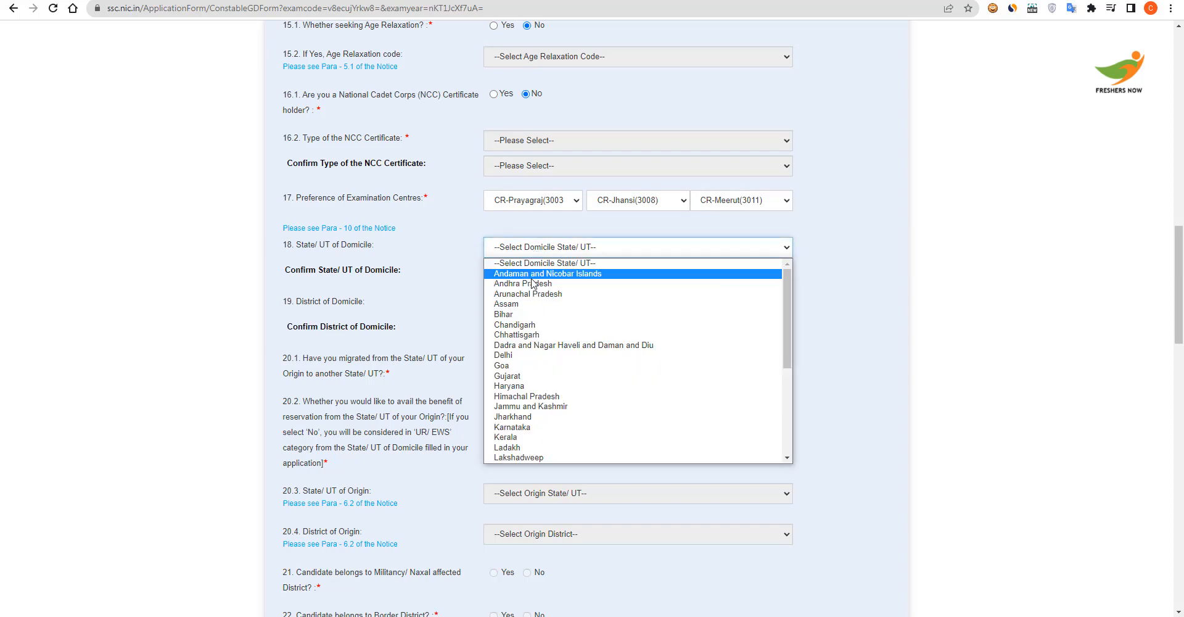
pyautogui.scroll(-5, 543, 420)
pyautogui.click(544, 441)
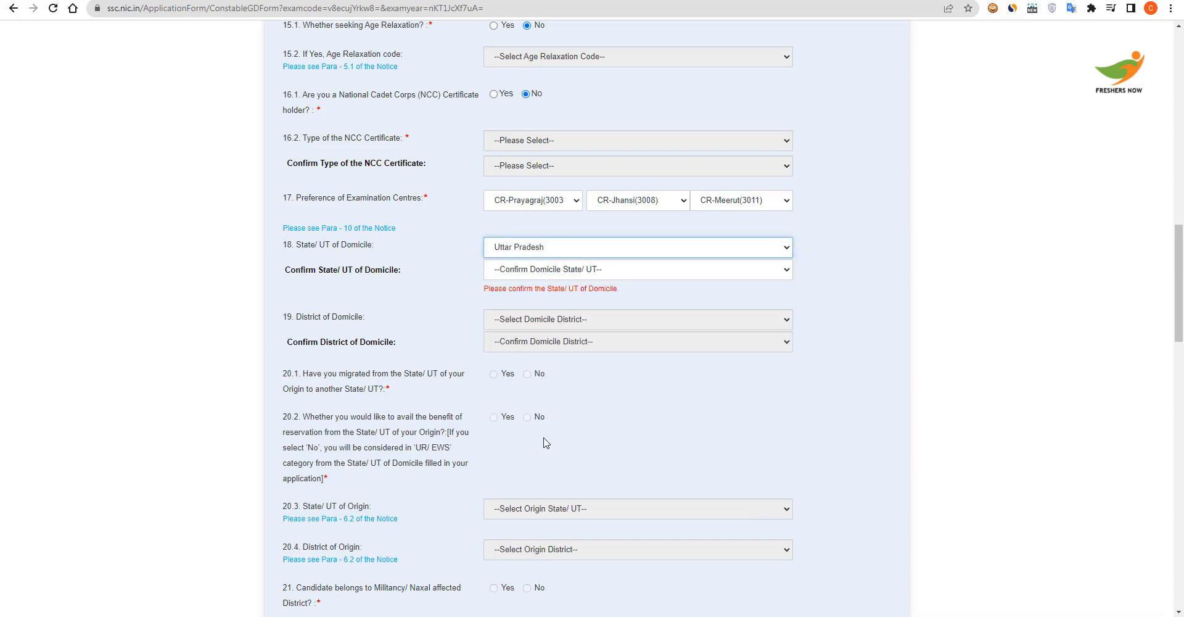
pyautogui.click(592, 268)
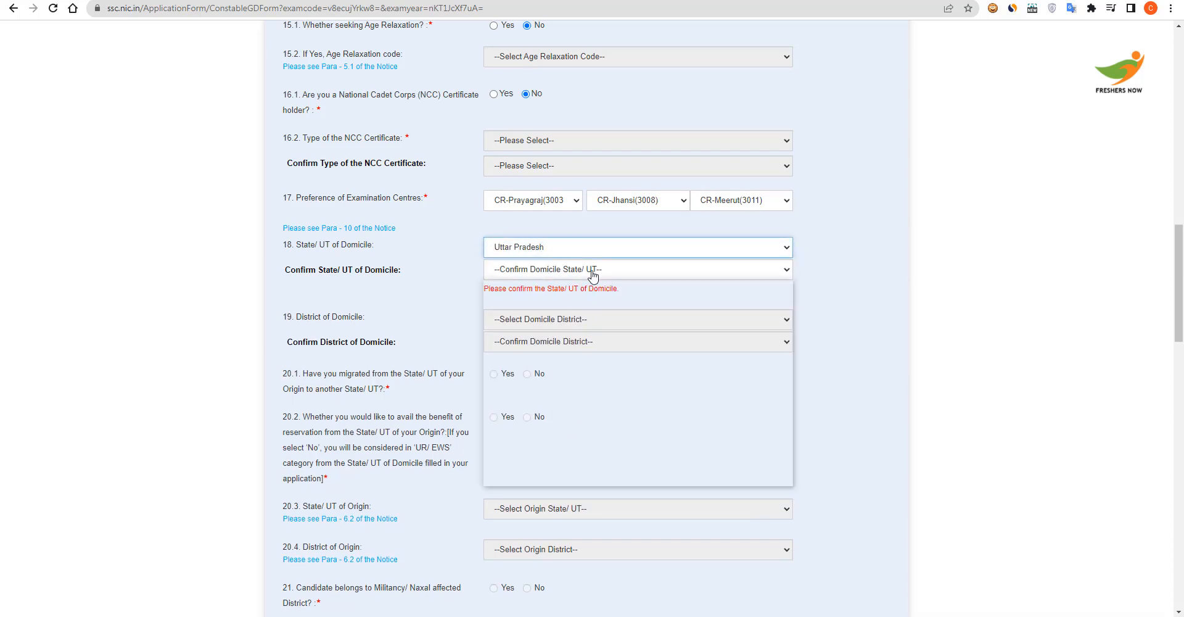
pyautogui.scroll(-3, 607, 401)
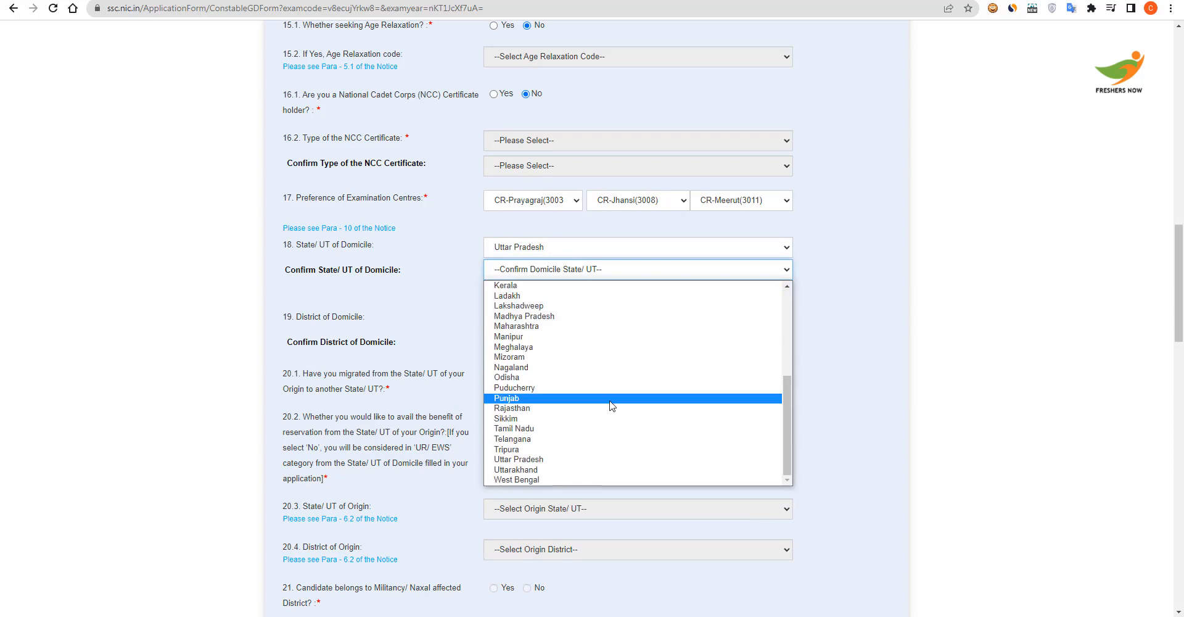
pyautogui.click(577, 473)
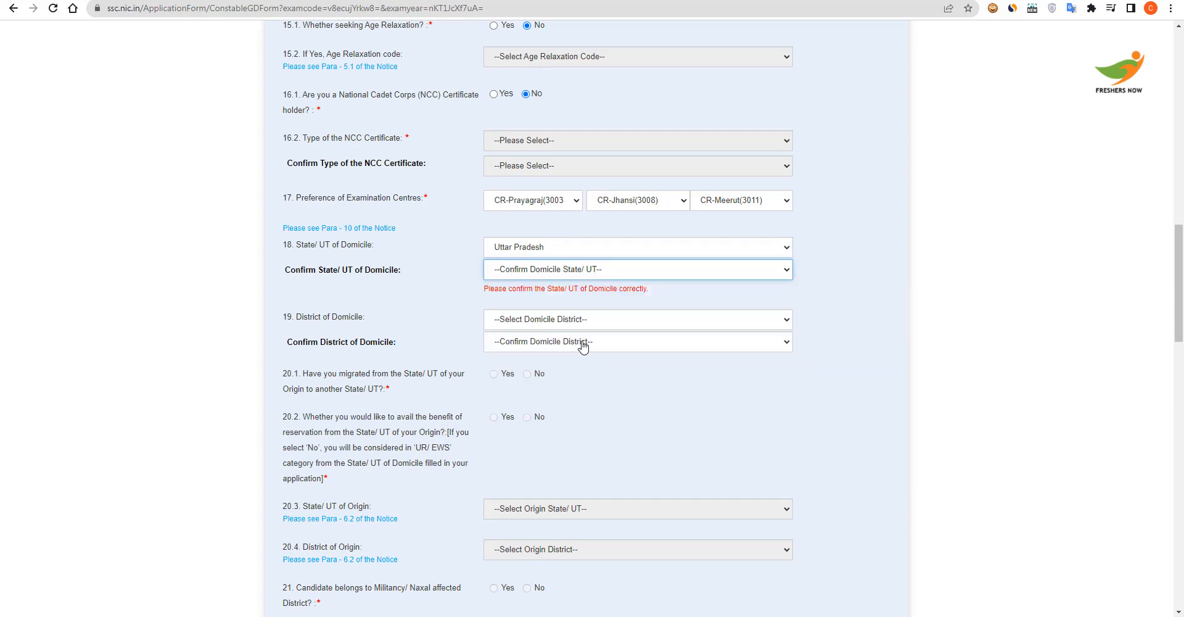
pyautogui.click(563, 269)
pyautogui.scroll(-3, 573, 425)
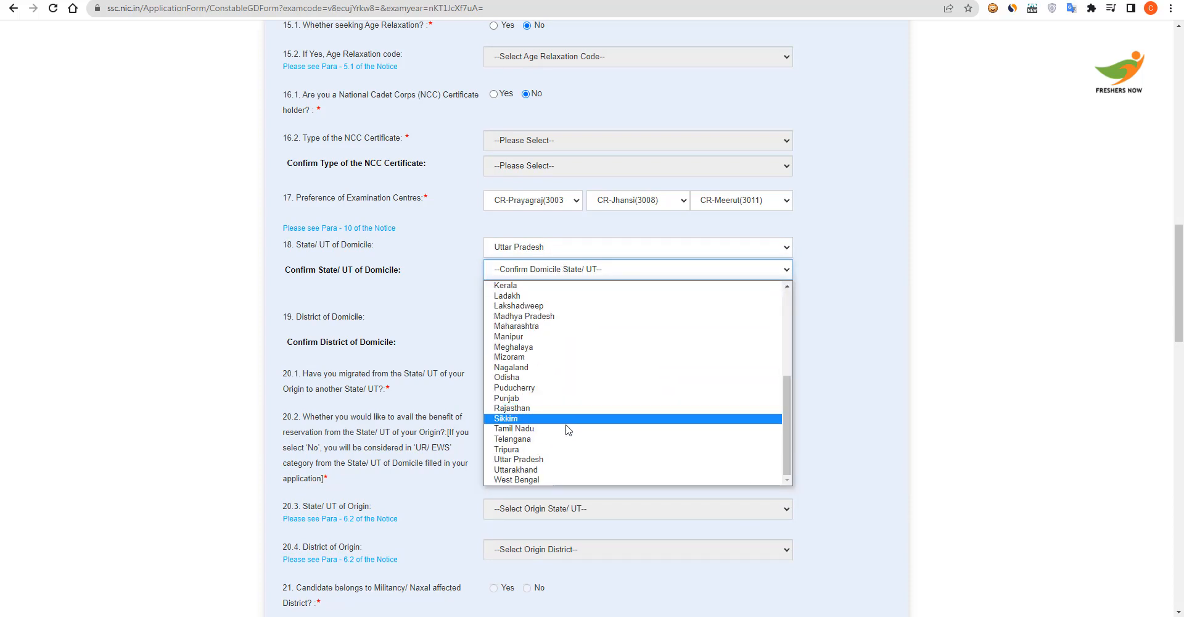
pyautogui.click(564, 455)
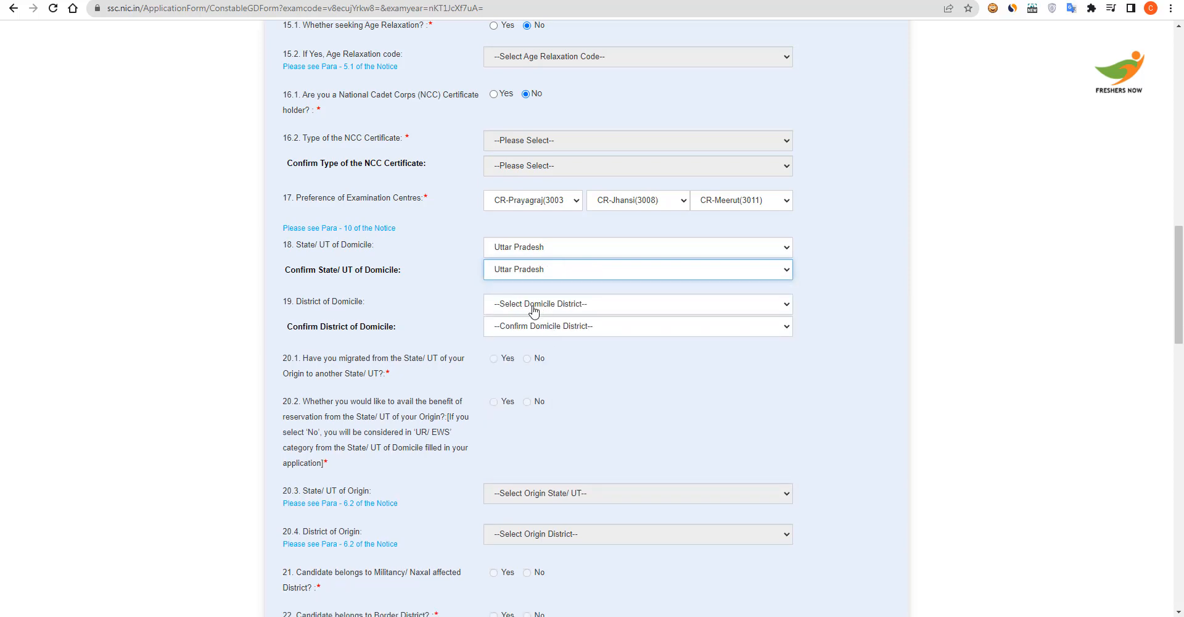
# Set the domicile district to Ambedkar Nagar and confirm it
pyautogui.click(531, 305)
pyautogui.click(456, 306)
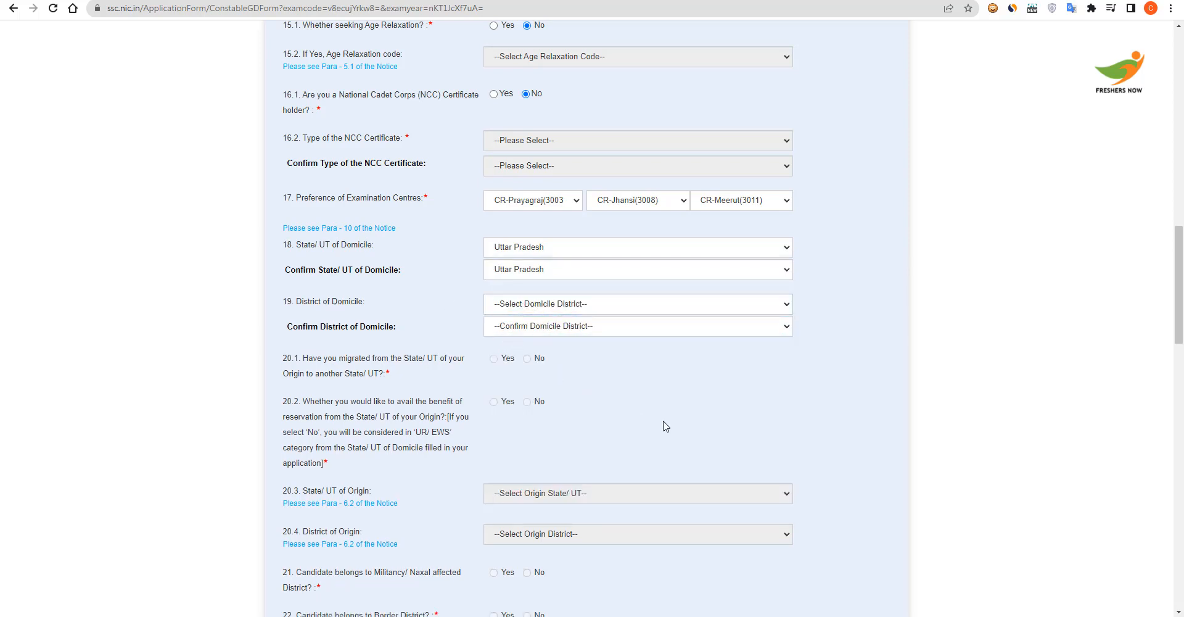
pyautogui.scroll(-2, 663, 424)
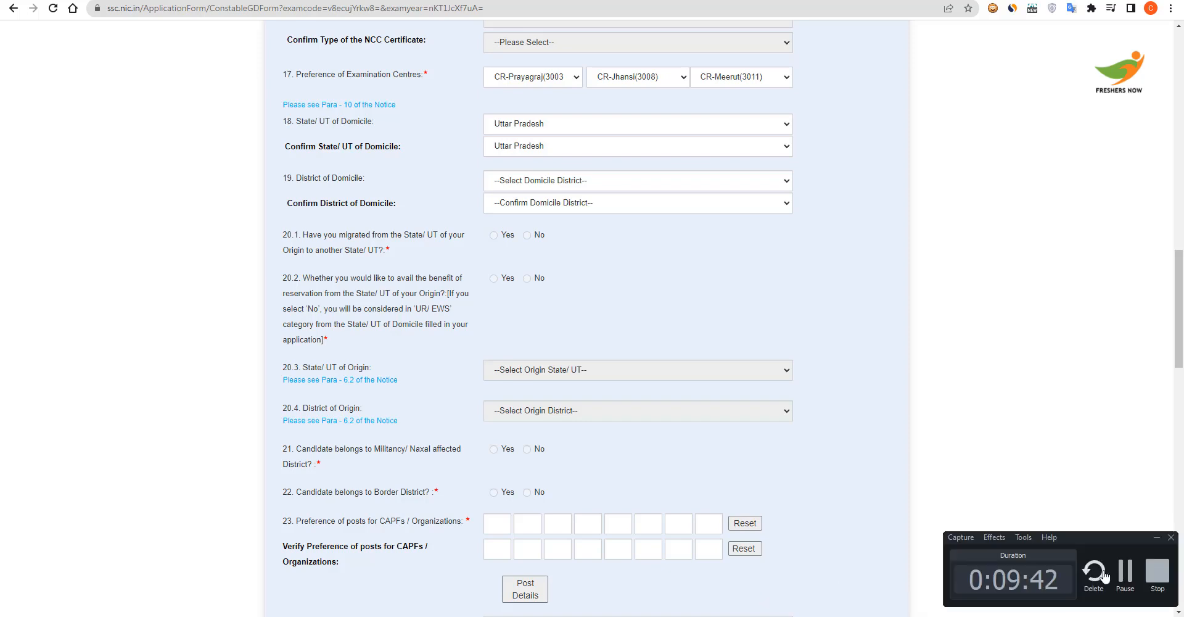
pyautogui.click(677, 185)
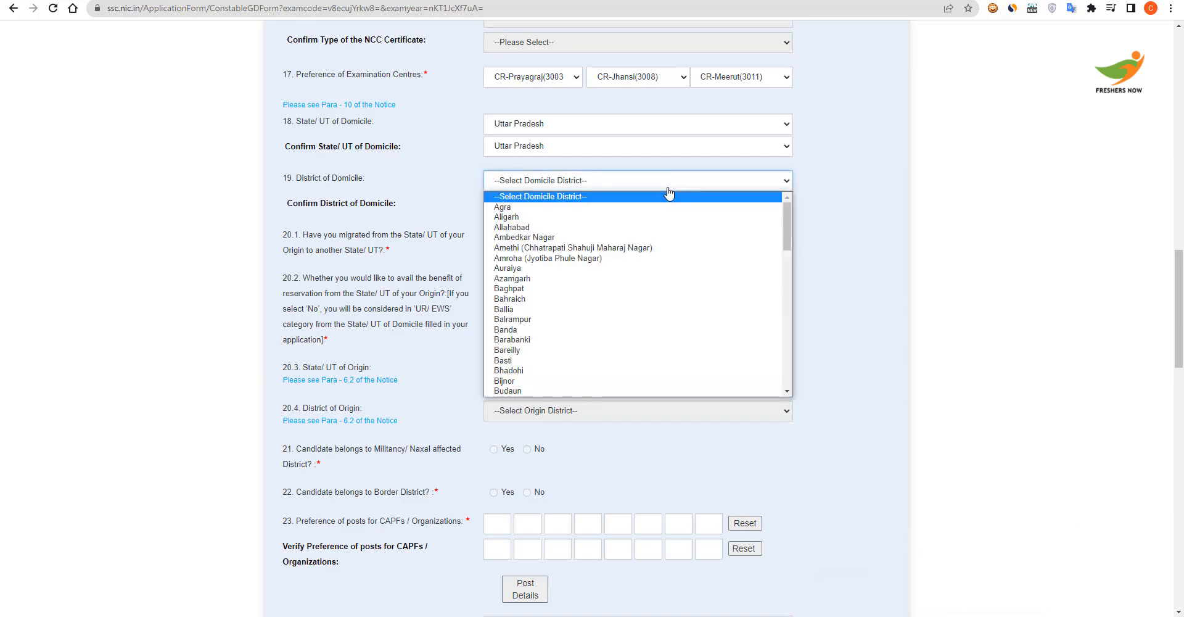
pyautogui.click(579, 206)
pyautogui.click(579, 206)
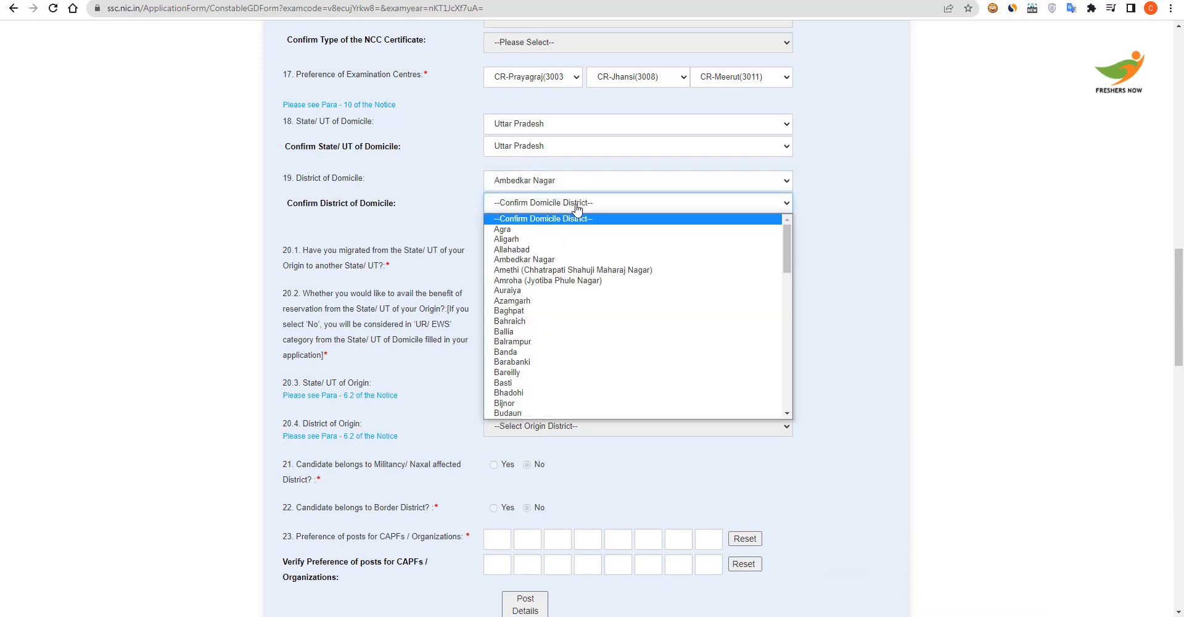
pyautogui.click(577, 253)
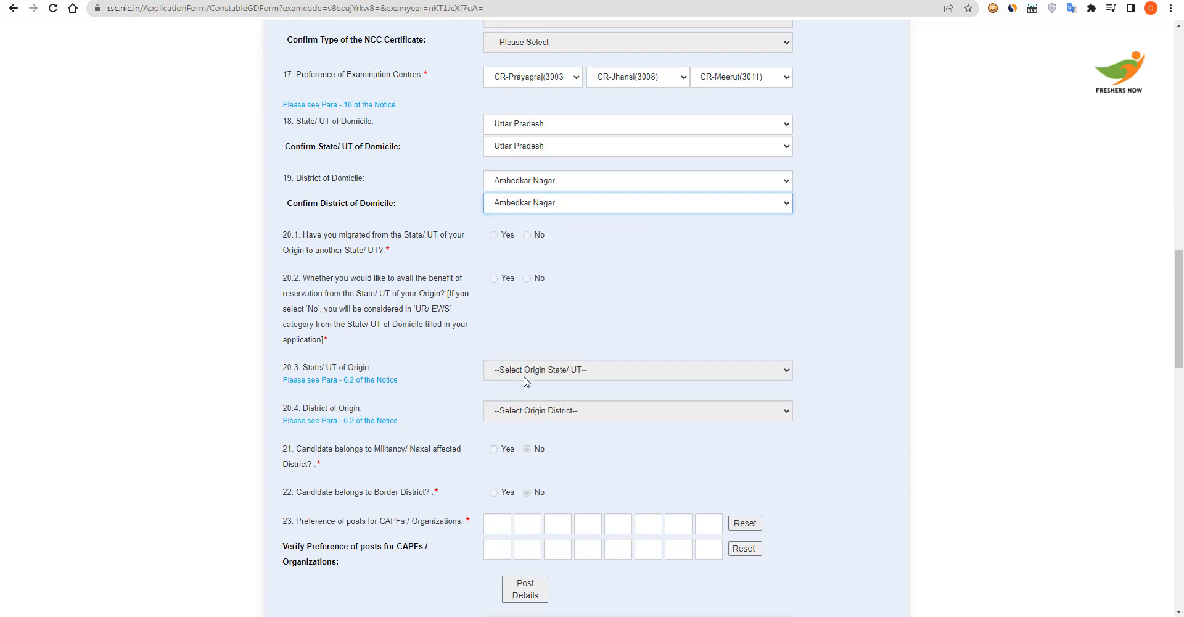
pyautogui.scroll(-3, 490, 346)
# Enter the CAPF post preferences in order, A through H
pyautogui.click(495, 340)
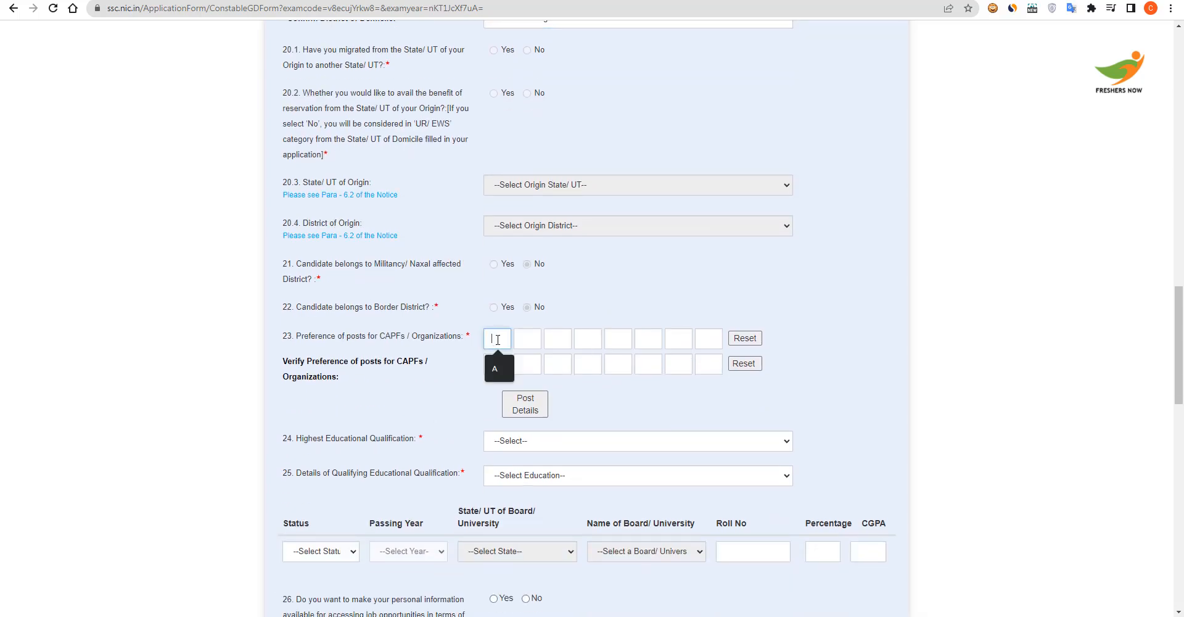
pyautogui.write('A')
pyautogui.click(526, 338)
pyautogui.write('B')
pyautogui.click(554, 338)
pyautogui.write('CC')
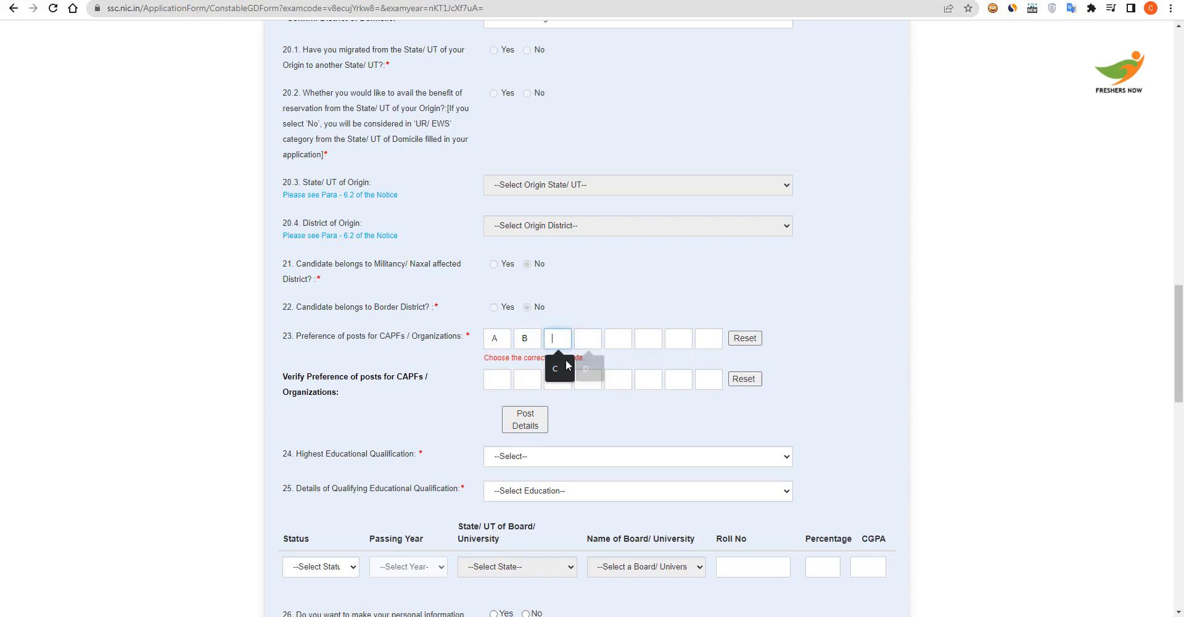
pyautogui.click(597, 339)
pyautogui.write('D')
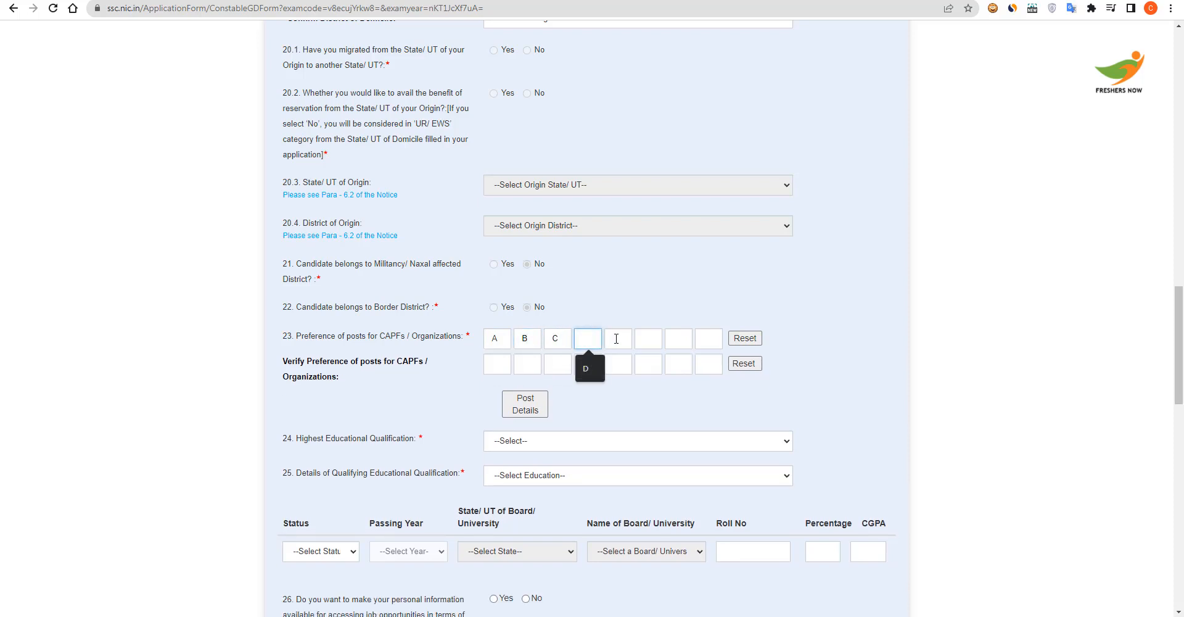
pyautogui.click(626, 340)
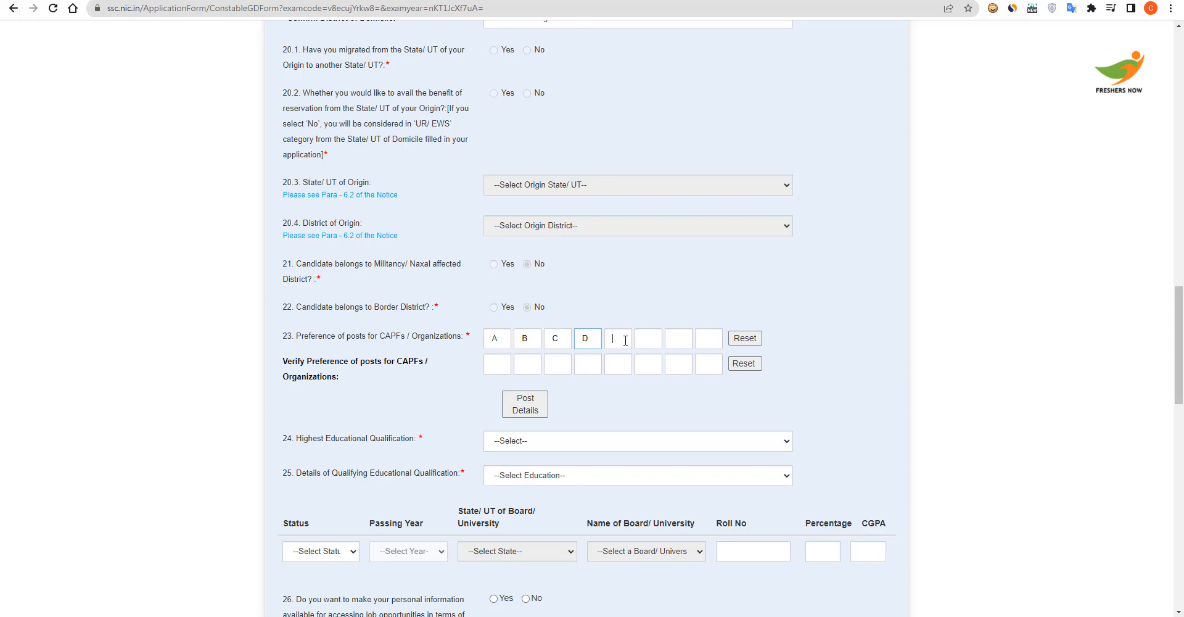
pyautogui.write('F')
pyautogui.click(676, 343)
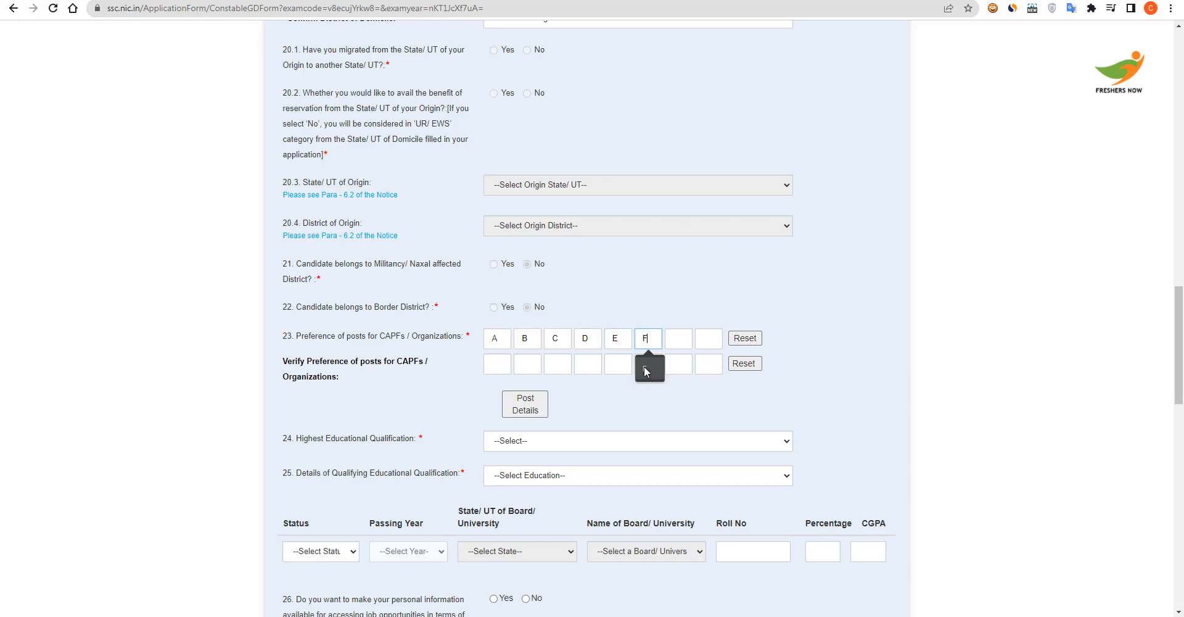
pyautogui.write('G')
pyautogui.click(708, 338)
pyautogui.write('H')
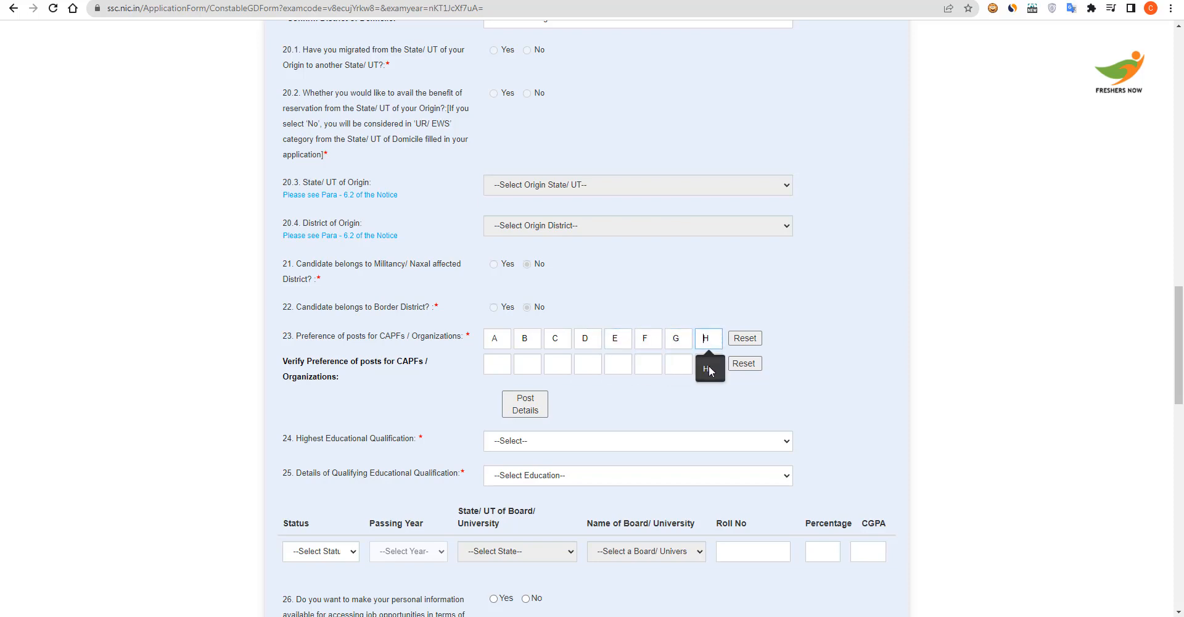
# Repeat the preferences A through H in the Verify Preference row
pyautogui.click(494, 365)
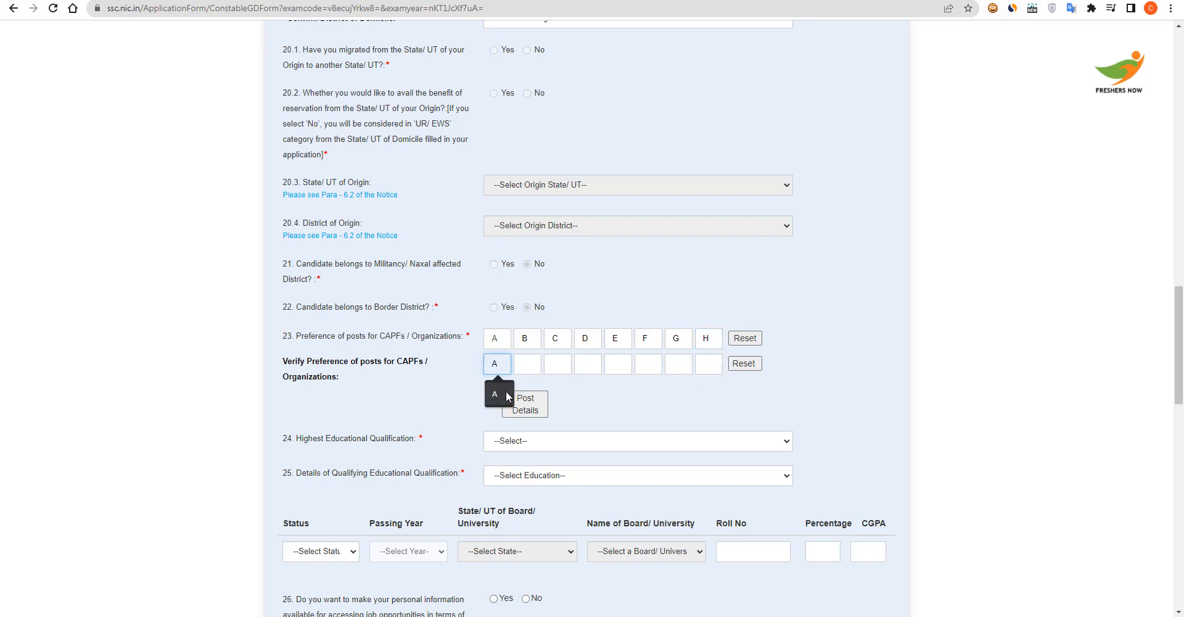
pyautogui.write('A')
pyautogui.click(527, 364)
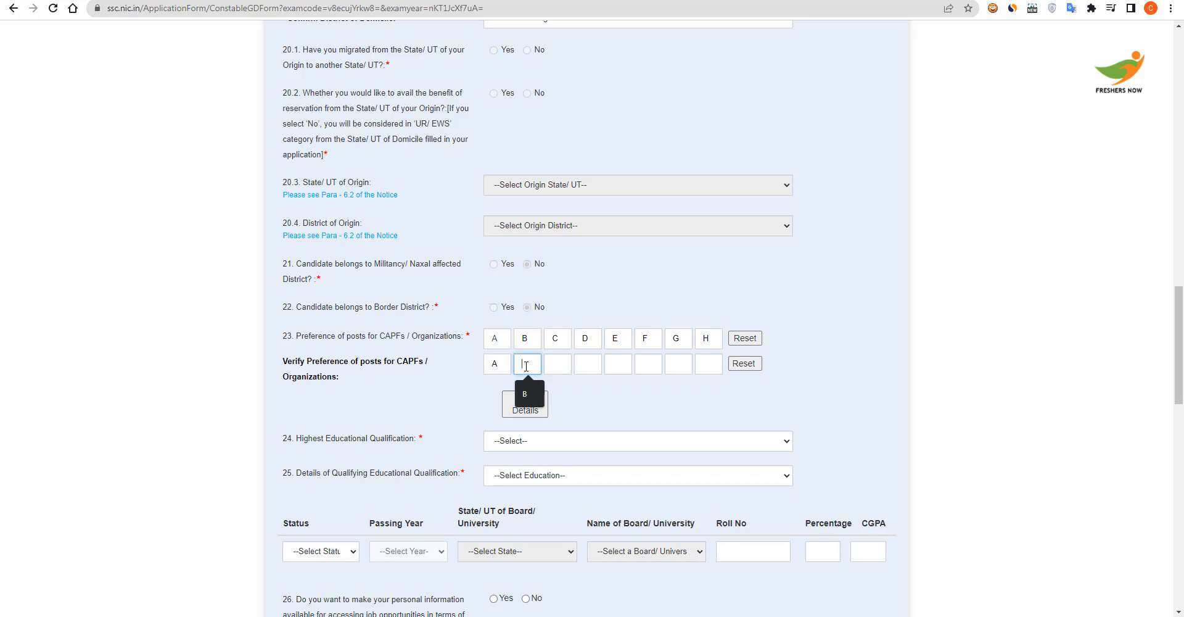
pyautogui.click(558, 358)
pyautogui.write('C')
pyautogui.click(594, 369)
pyautogui.write('D')
pyautogui.click(622, 365)
pyautogui.write('E')
pyautogui.click(655, 370)
pyautogui.write('F')
pyautogui.click(678, 366)
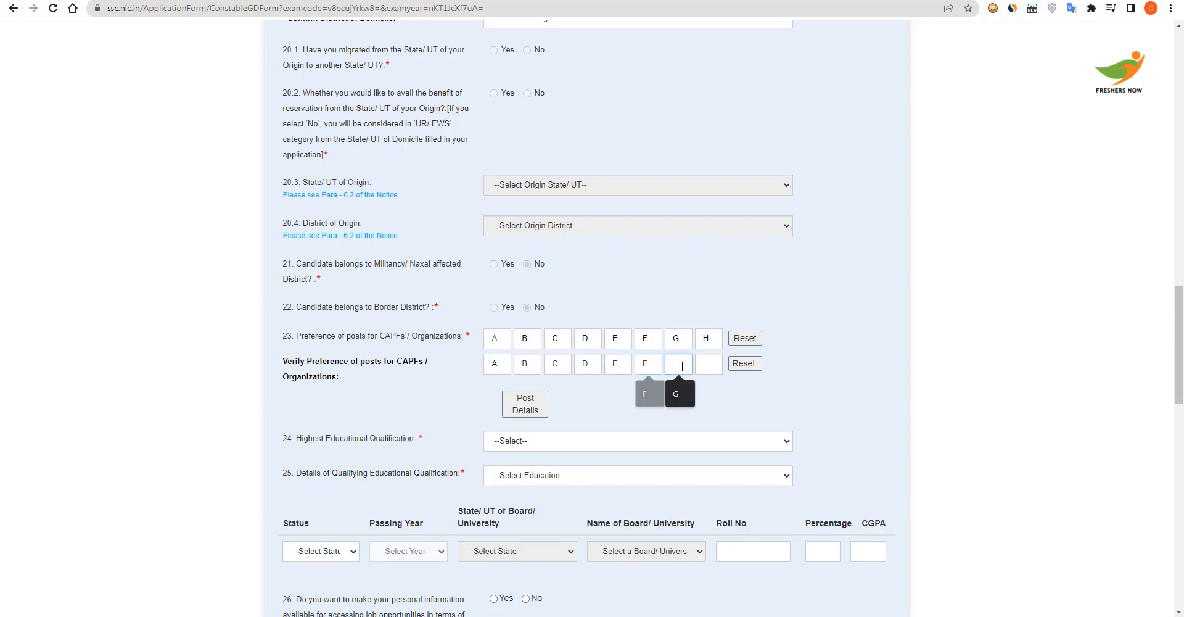
pyautogui.write('G')
pyautogui.click(696, 365)
pyautogui.write('H')
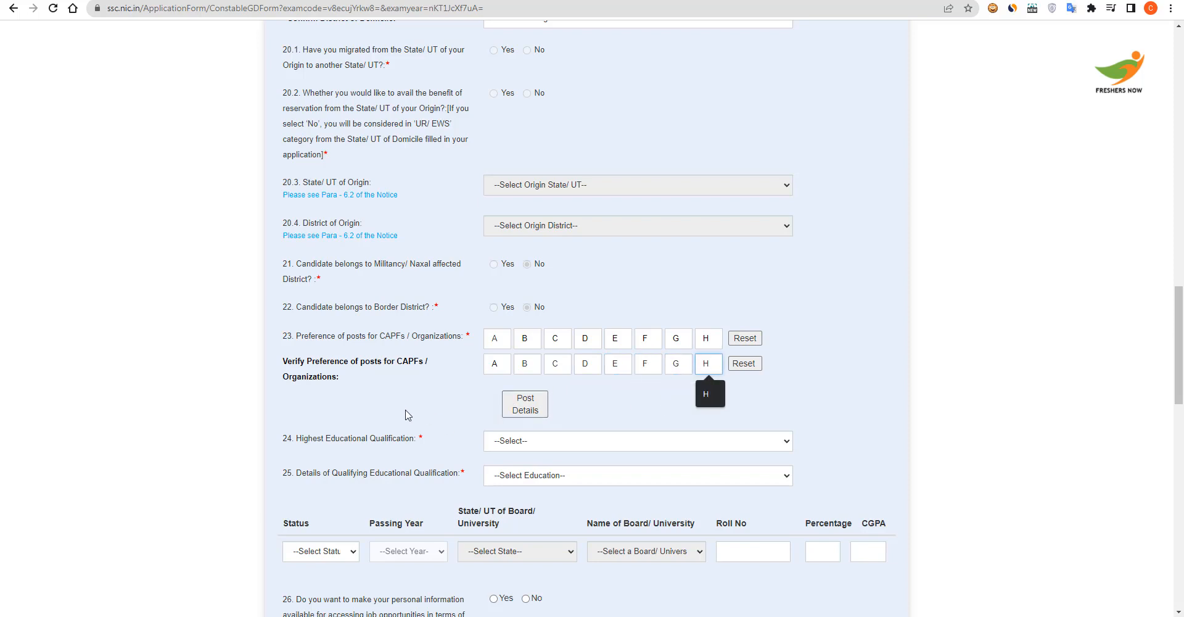
# Set highest qualification to MBA (34) and qualifying qualification to 10th Standard
pyautogui.click(493, 445)
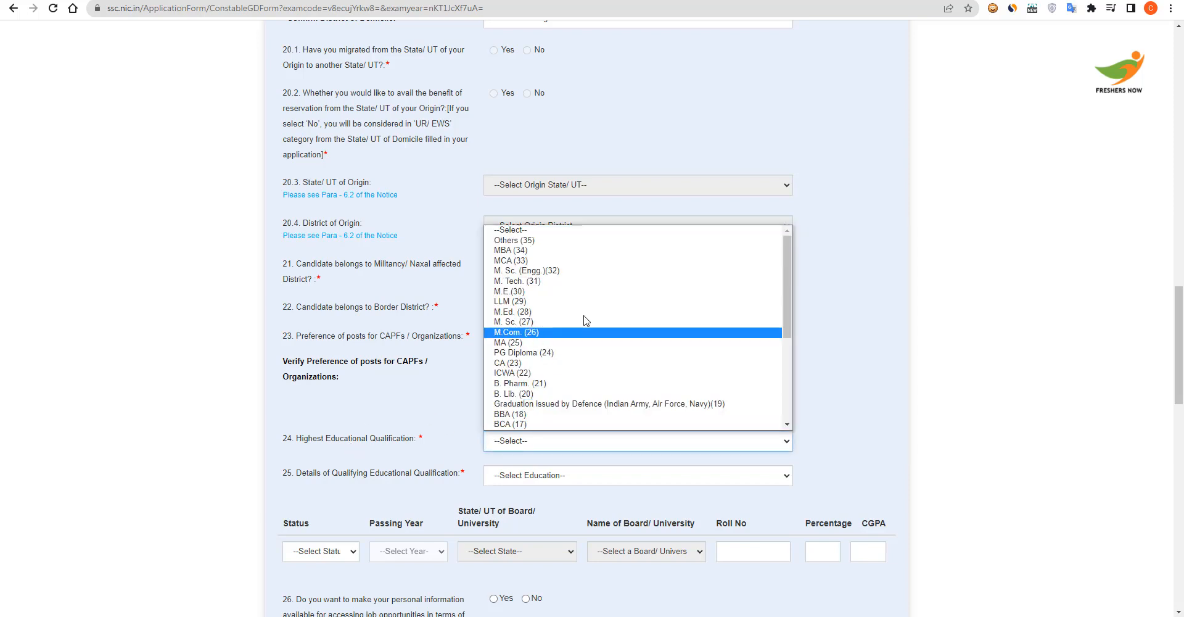
pyautogui.click(574, 250)
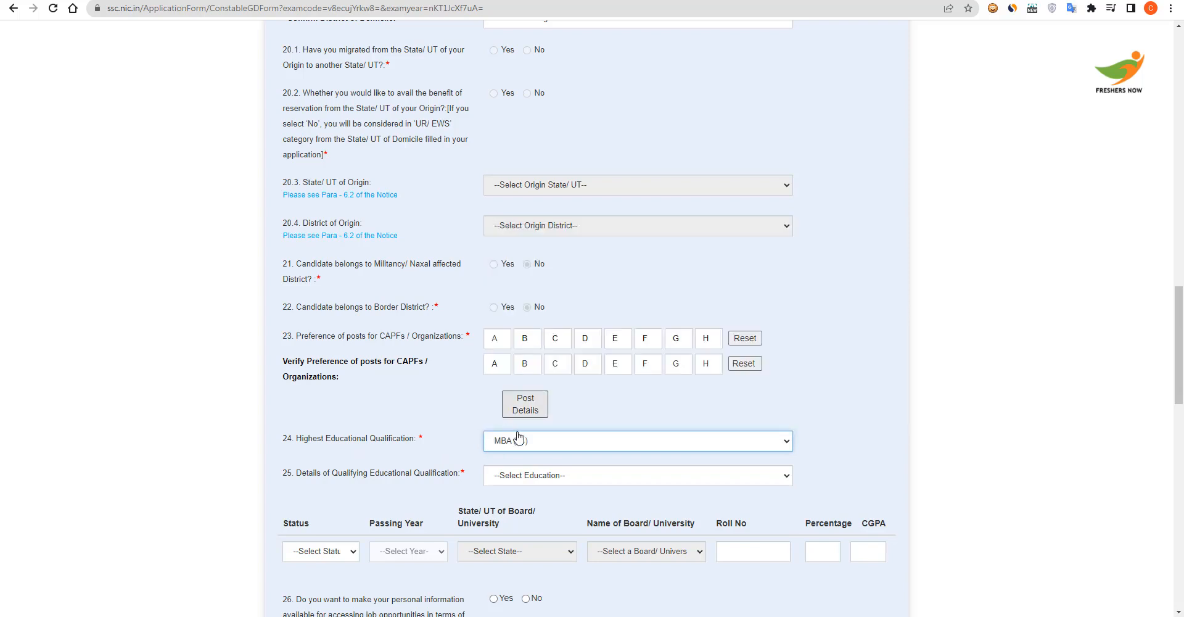
pyautogui.click(537, 479)
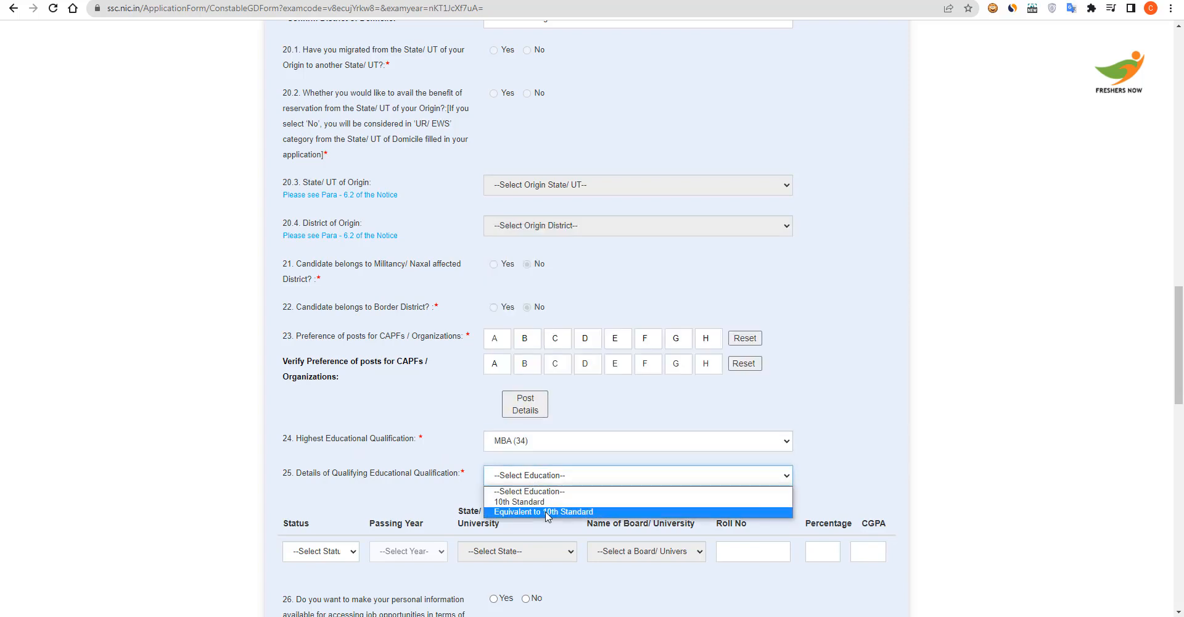
pyautogui.click(546, 501)
# Mark 10th Standard as Passed with 89 percent and answer No to question 26
pyautogui.scroll(-4, 555, 481)
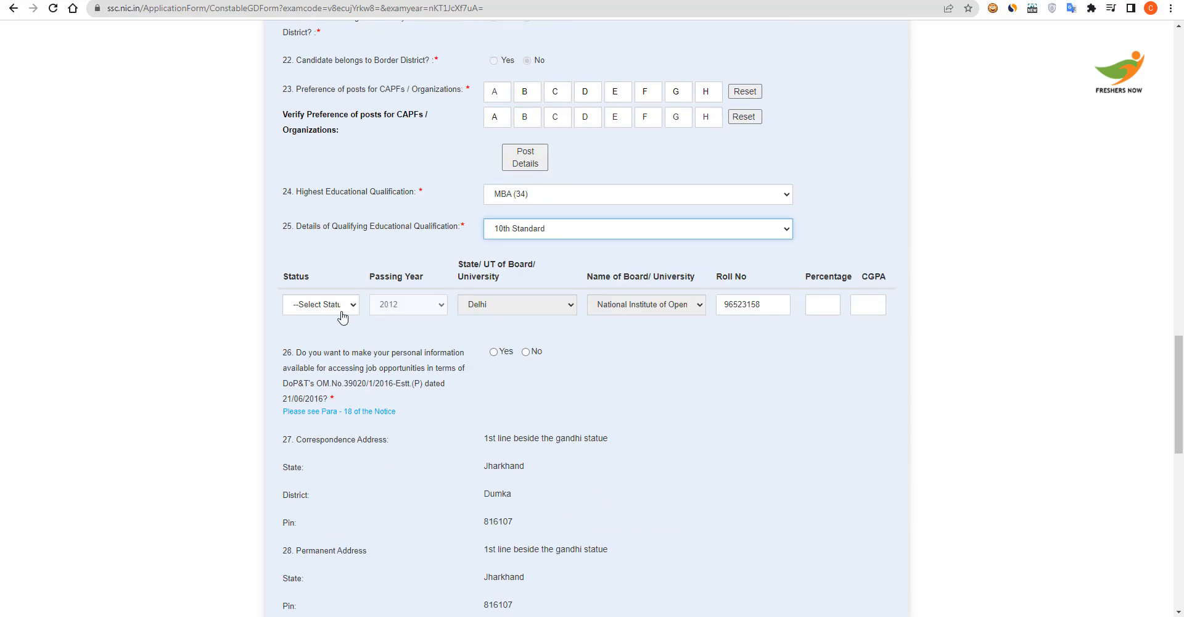
pyautogui.click(336, 309)
pyautogui.click(331, 331)
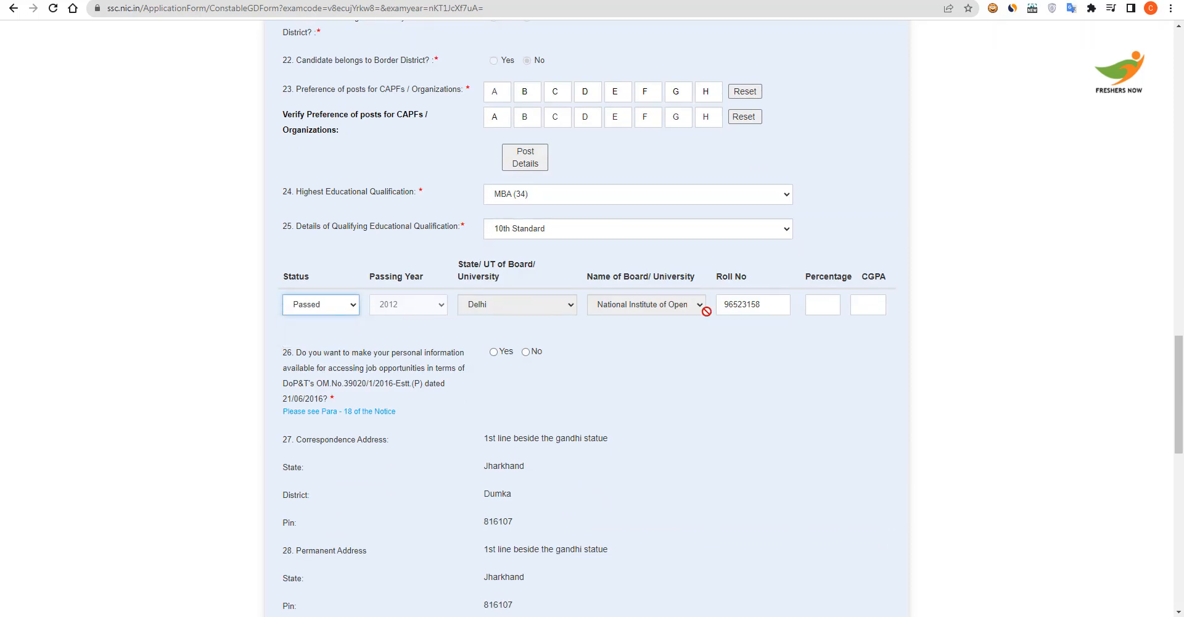
pyautogui.click(826, 306)
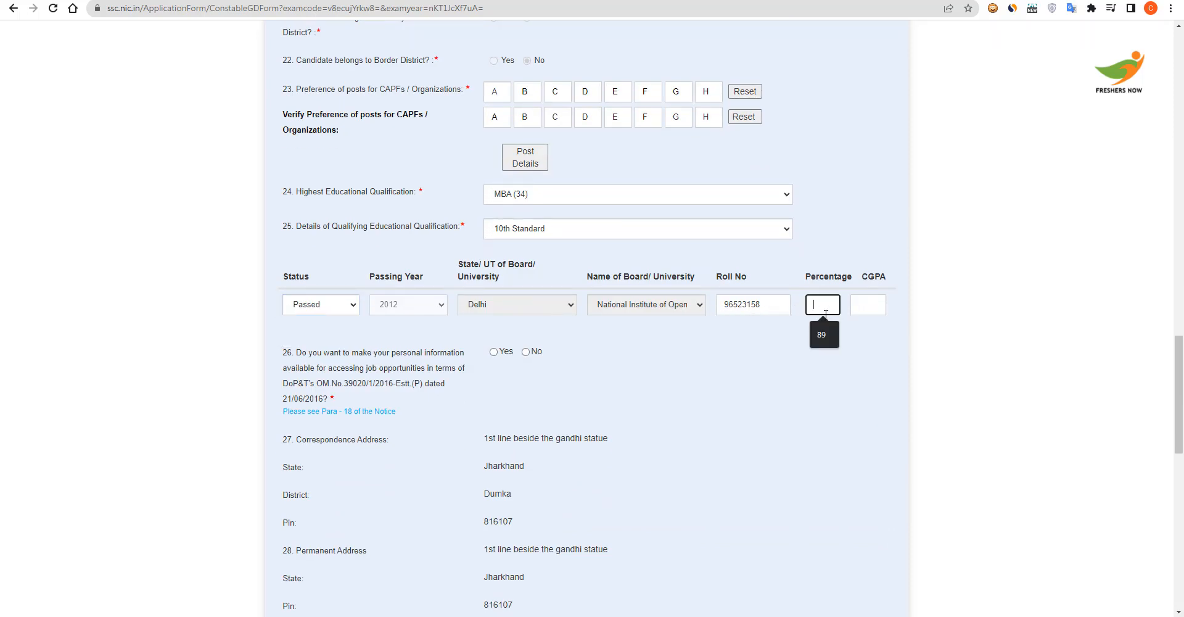
pyautogui.click(830, 324)
pyautogui.click(525, 353)
# Upload Photo.jpg as the photograph and attach the signature image
pyautogui.scroll(-8, 509, 408)
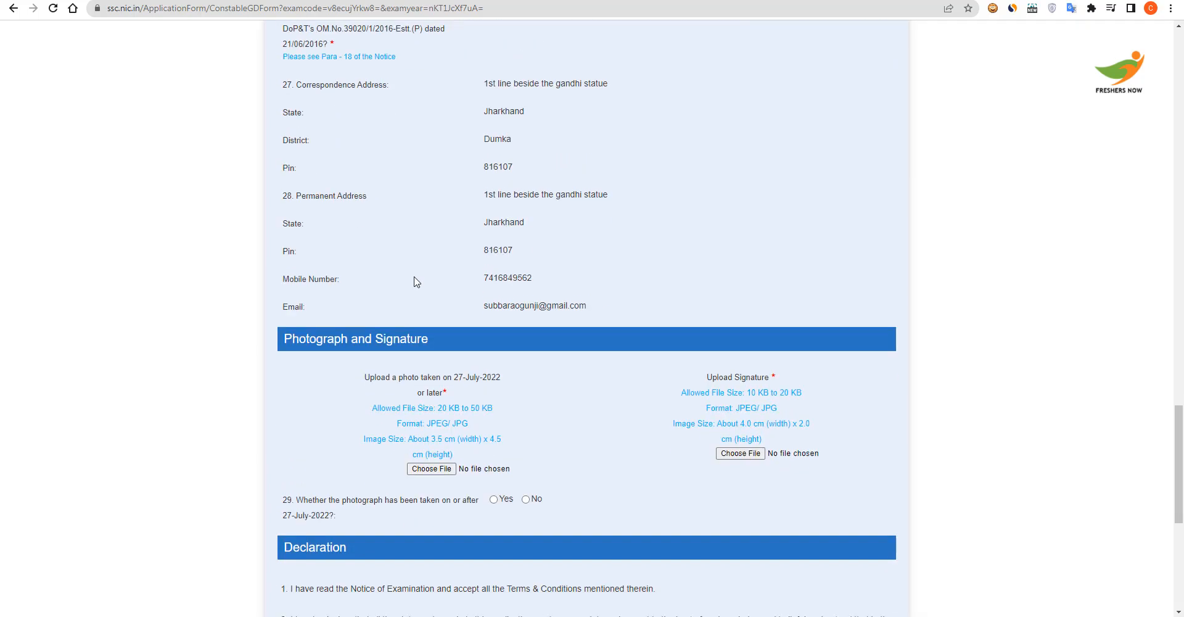
pyautogui.click(435, 334)
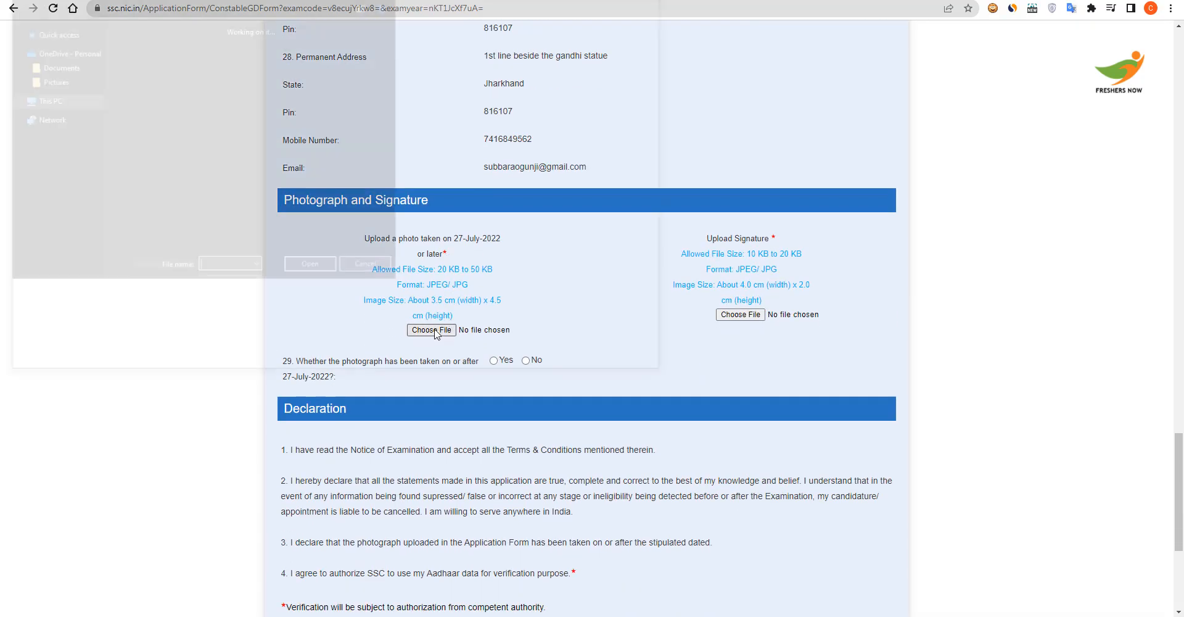
pyautogui.doubleClick(278, 251)
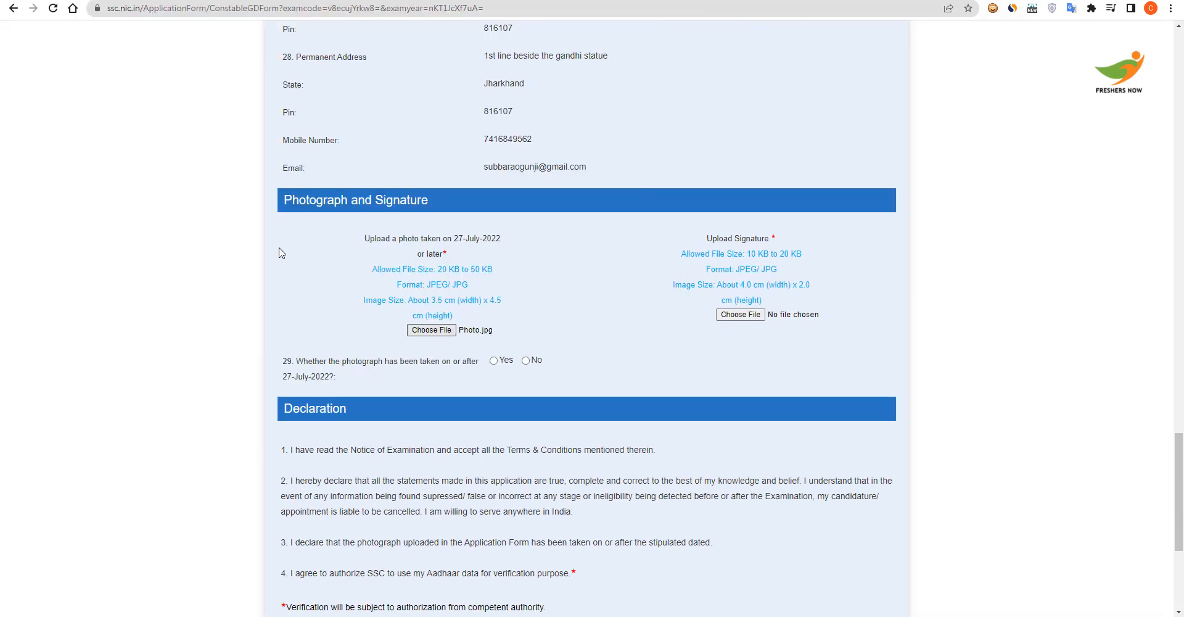
pyautogui.click(737, 315)
pyautogui.doubleClick(387, 285)
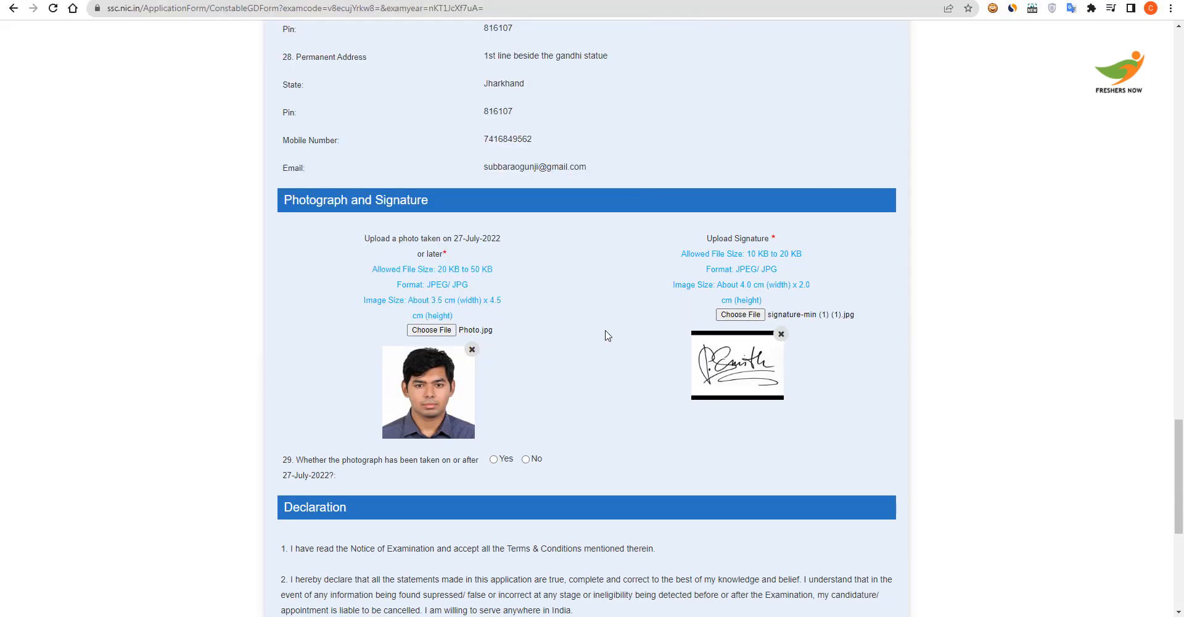
# Answer Yes to question 29, accept the Aadhaar declaration, and enter the captcha text
pyautogui.scroll(-1, 661, 350)
pyautogui.scroll(-3, 661, 349)
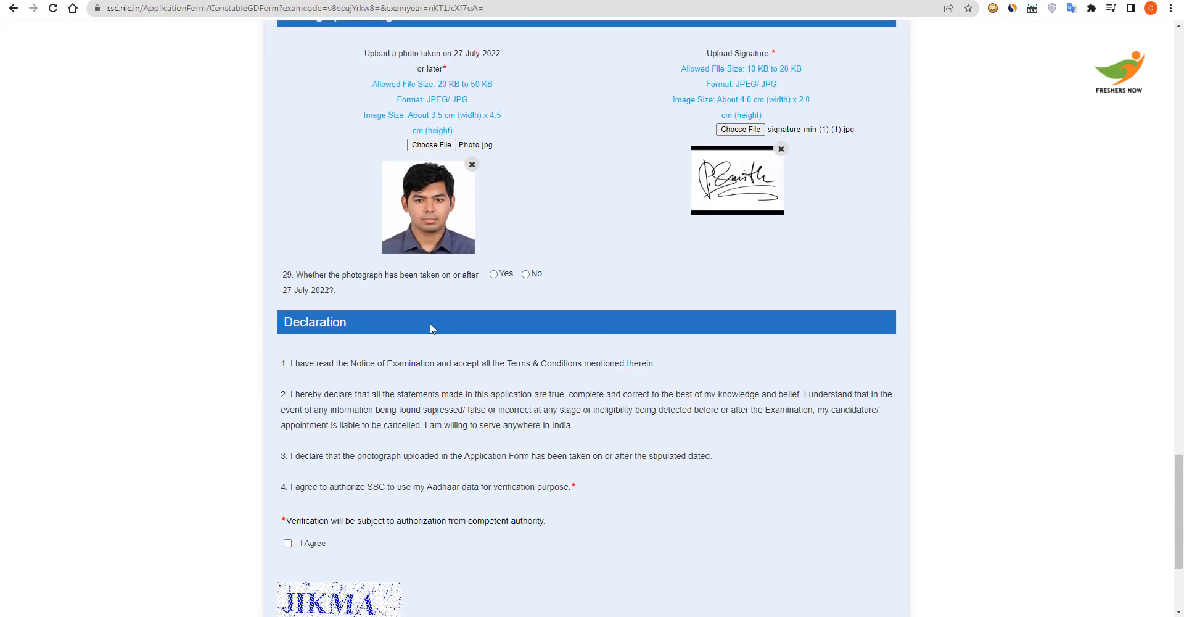
pyautogui.click(493, 275)
pyautogui.scroll(-3, 401, 352)
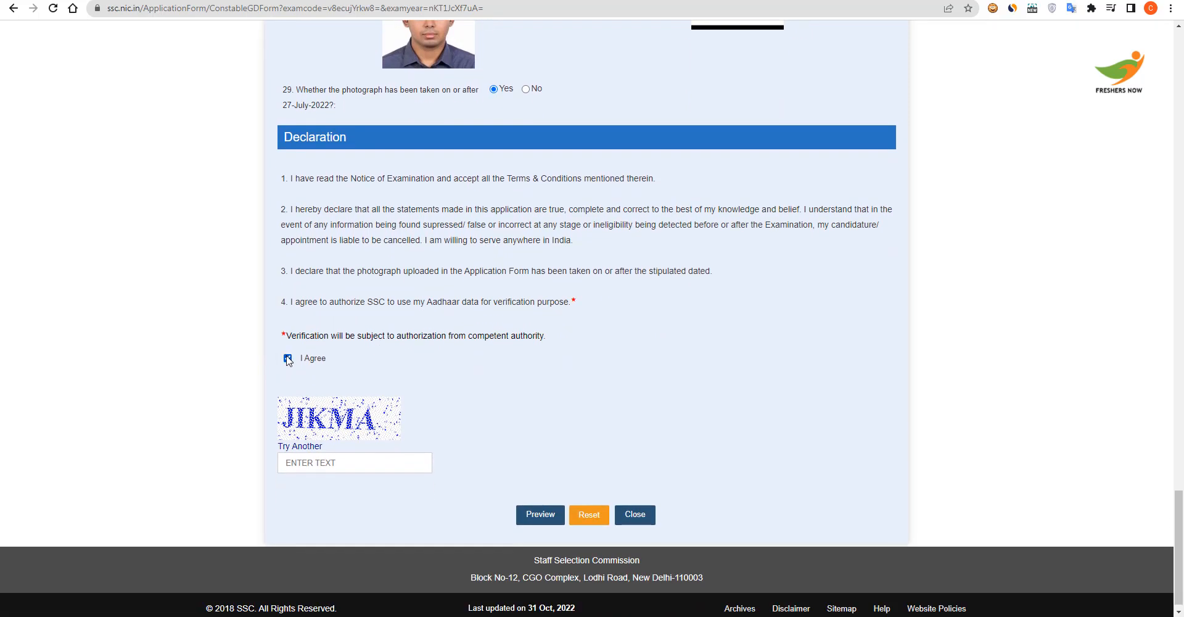
pyautogui.click(287, 359)
pyautogui.click(325, 462)
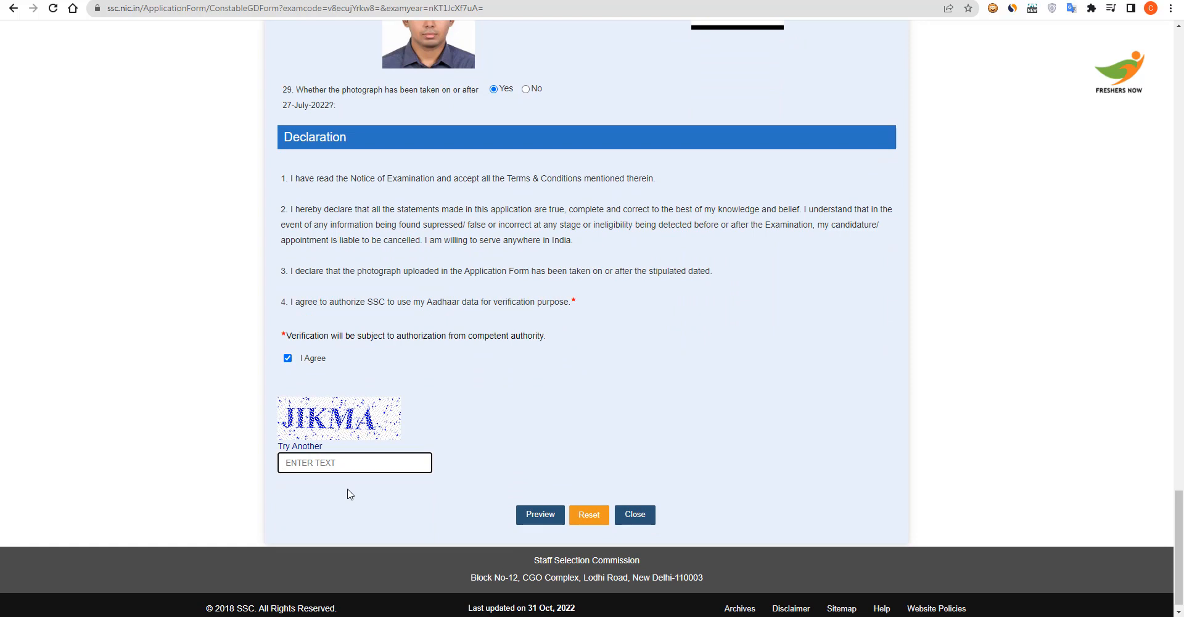
pyautogui.write('JIKMA')
# Preview the completed application, then submit it and confirm the final submission
pyautogui.click(537, 516)
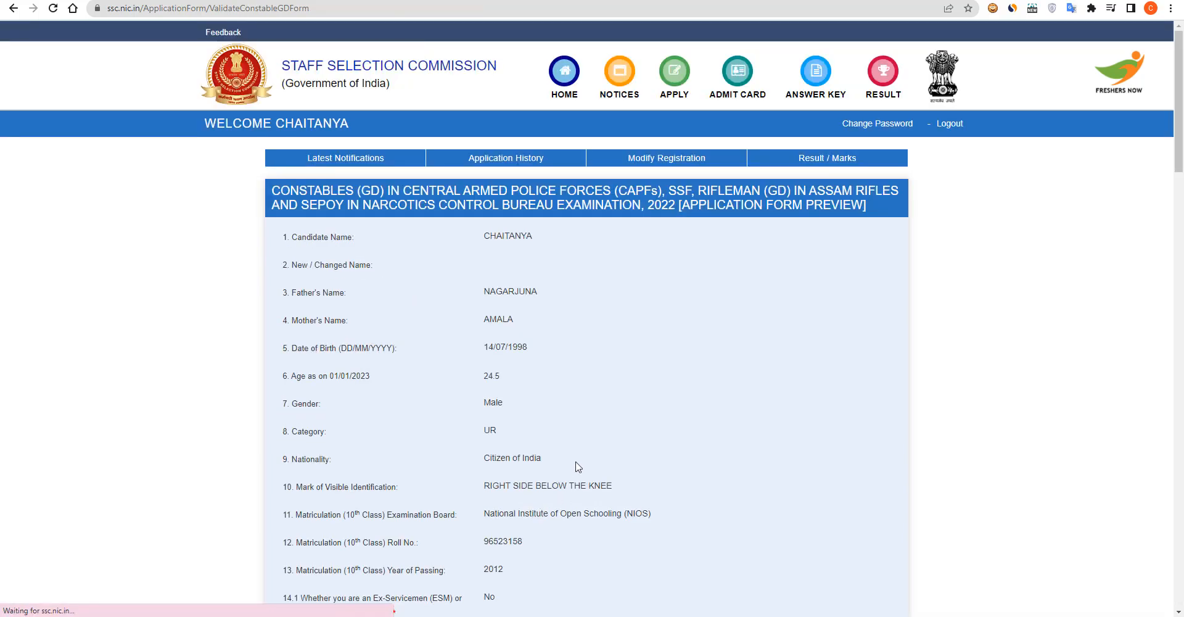
pyautogui.scroll(-7, 579, 465)
pyautogui.scroll(-15, 579, 466)
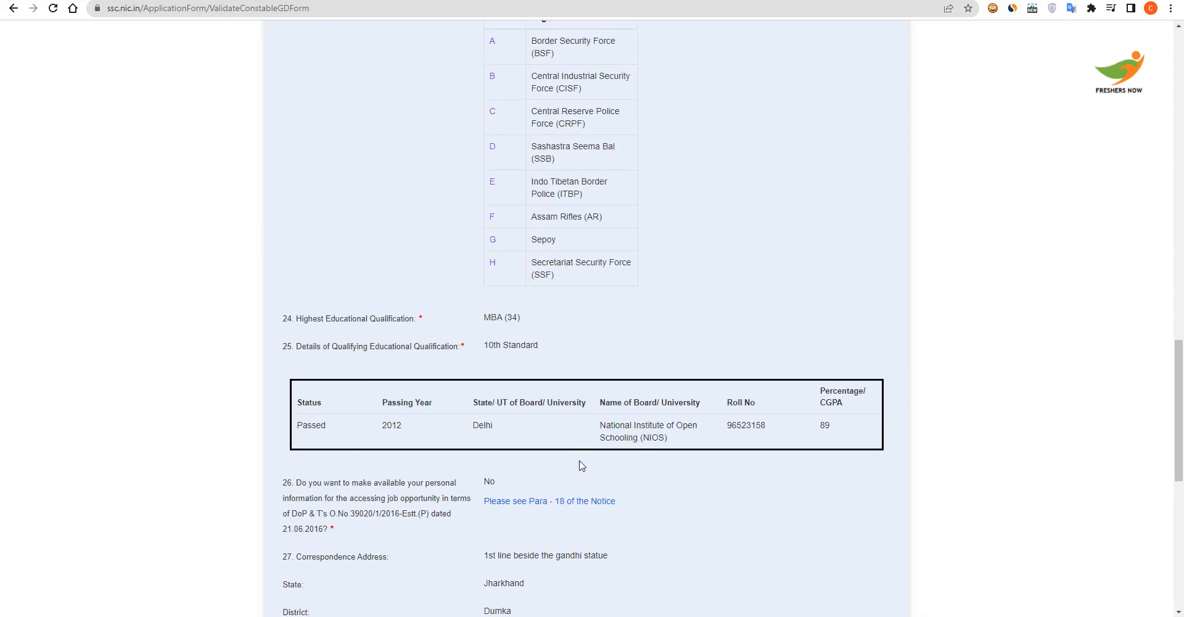
pyautogui.scroll(-5, 580, 466)
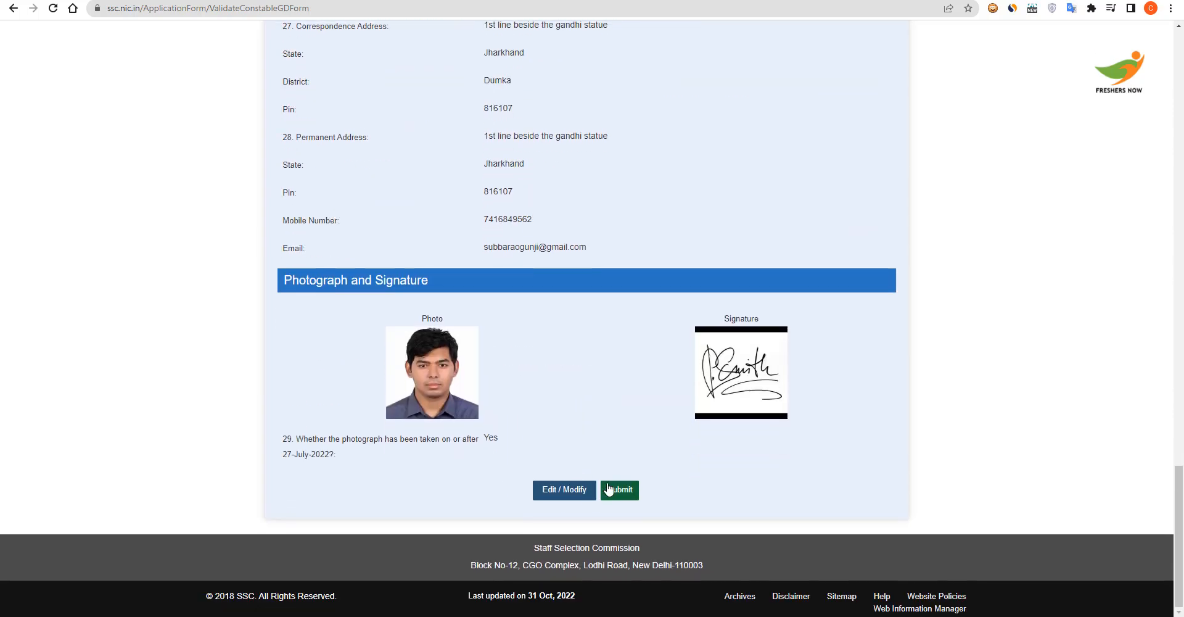
pyautogui.click(621, 490)
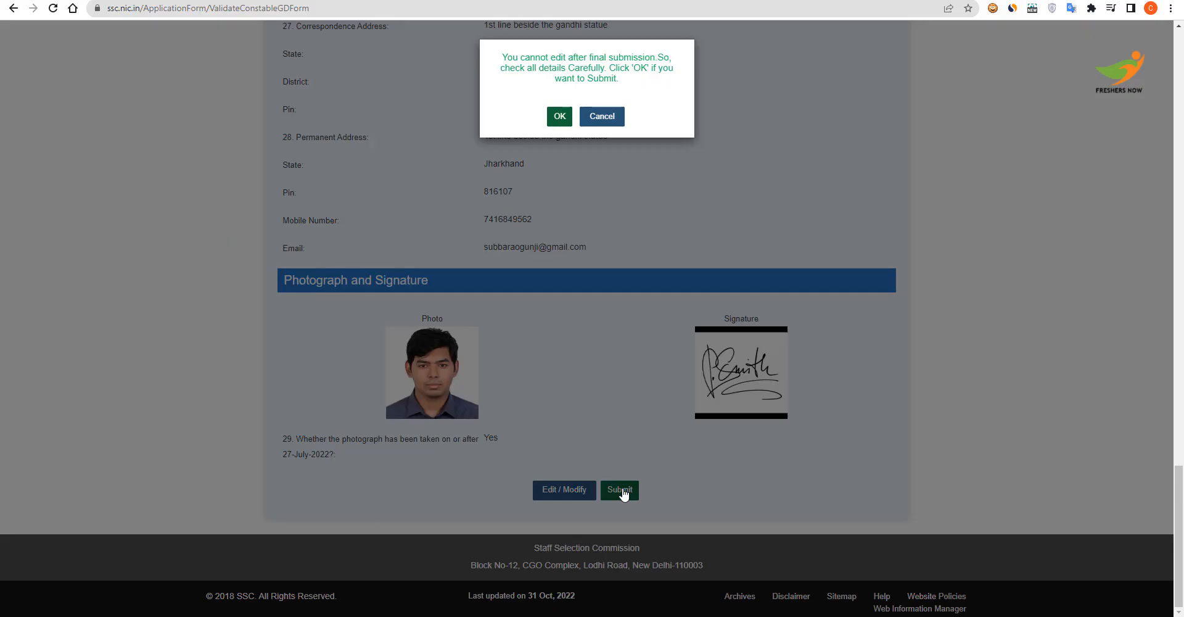
pyautogui.click(558, 117)
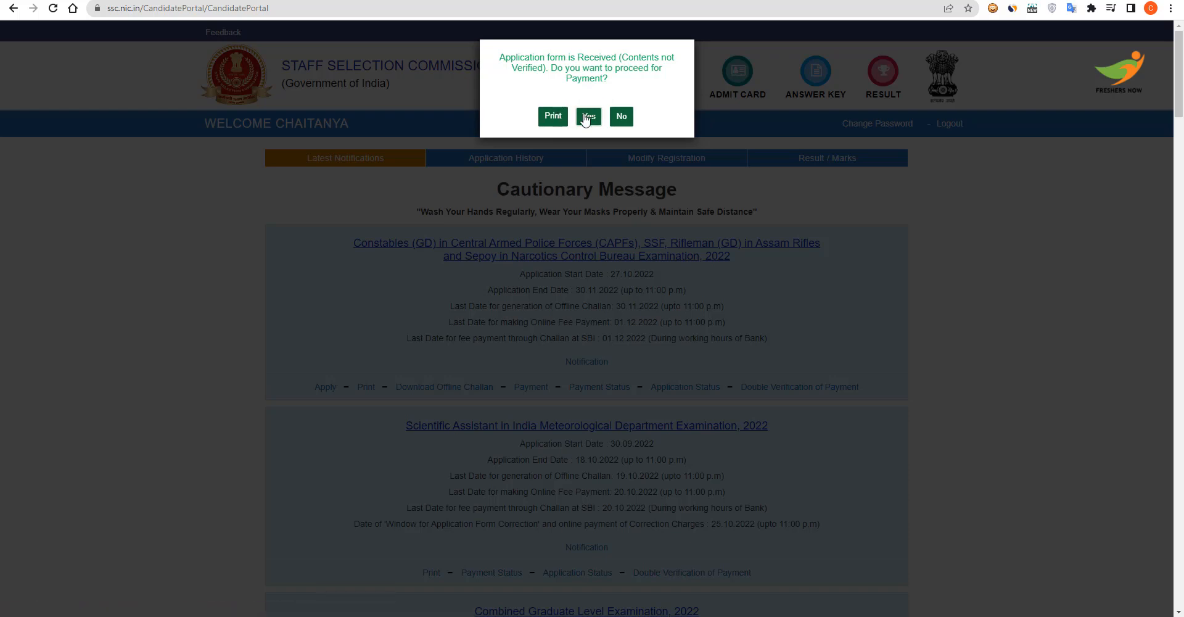
# Proceed to fee payment with the Online mode and continue to the gateway
pyautogui.click(588, 117)
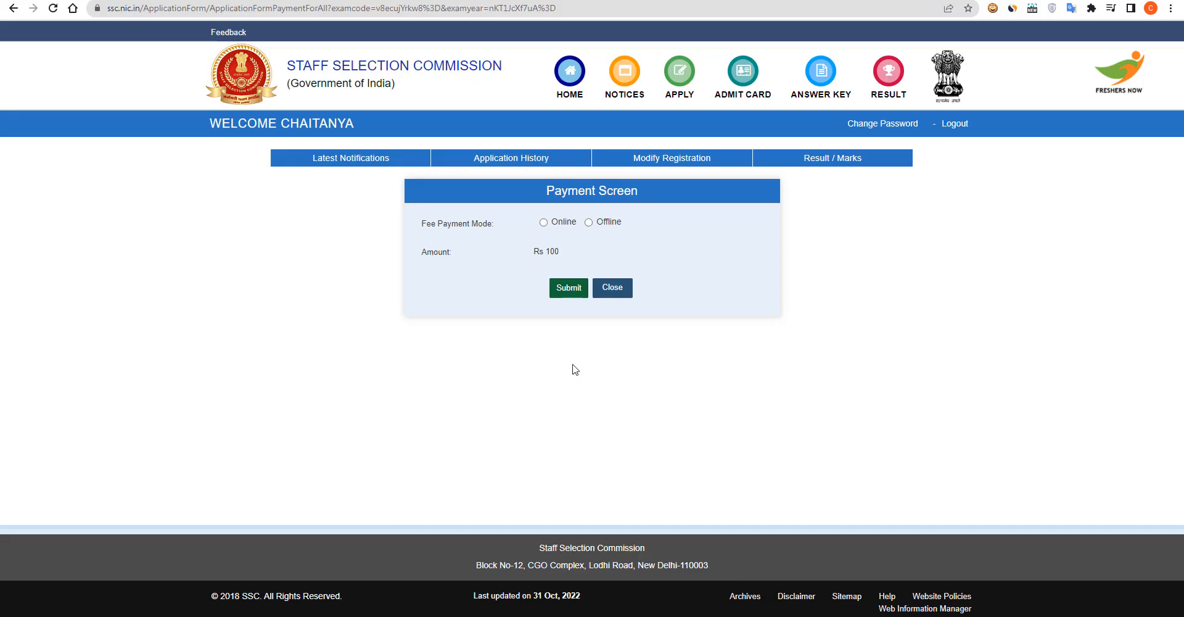
pyautogui.click(543, 223)
pyautogui.click(568, 289)
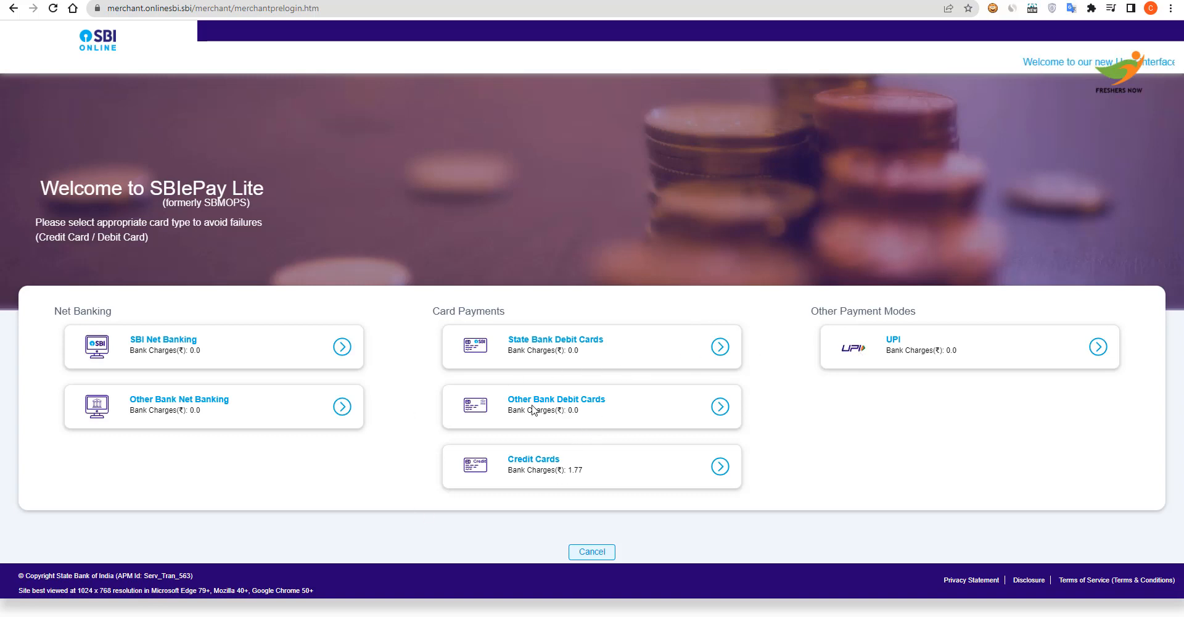
# Choose debit card payment and confirm the Rs 100 fee details
pyautogui.click(629, 362)
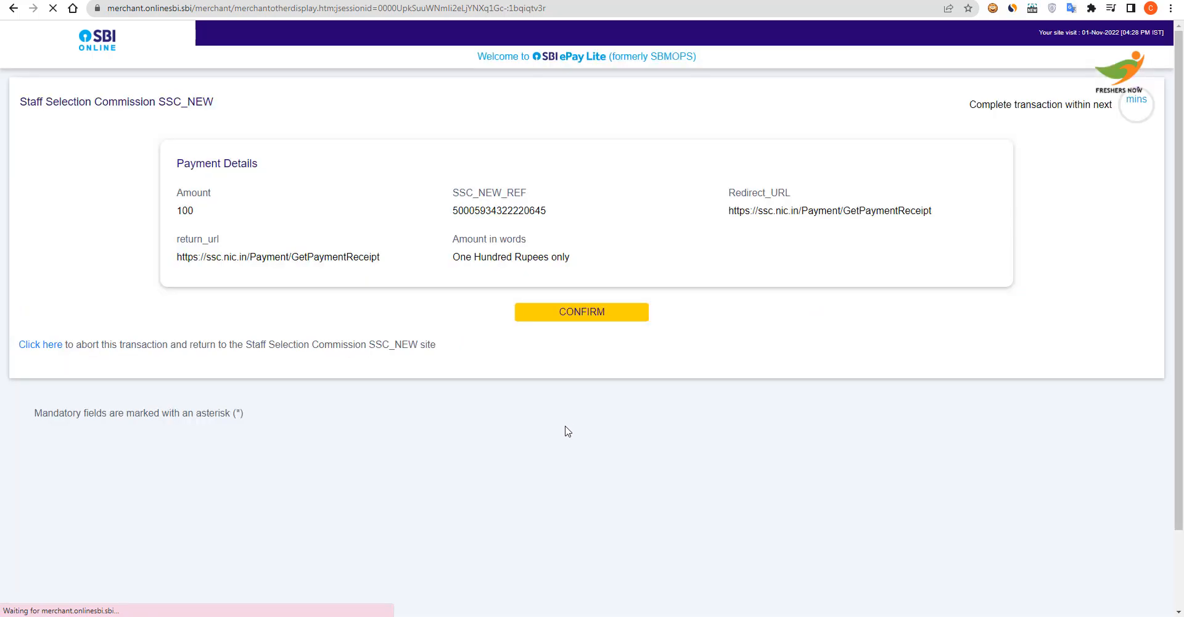
pyautogui.click(569, 322)
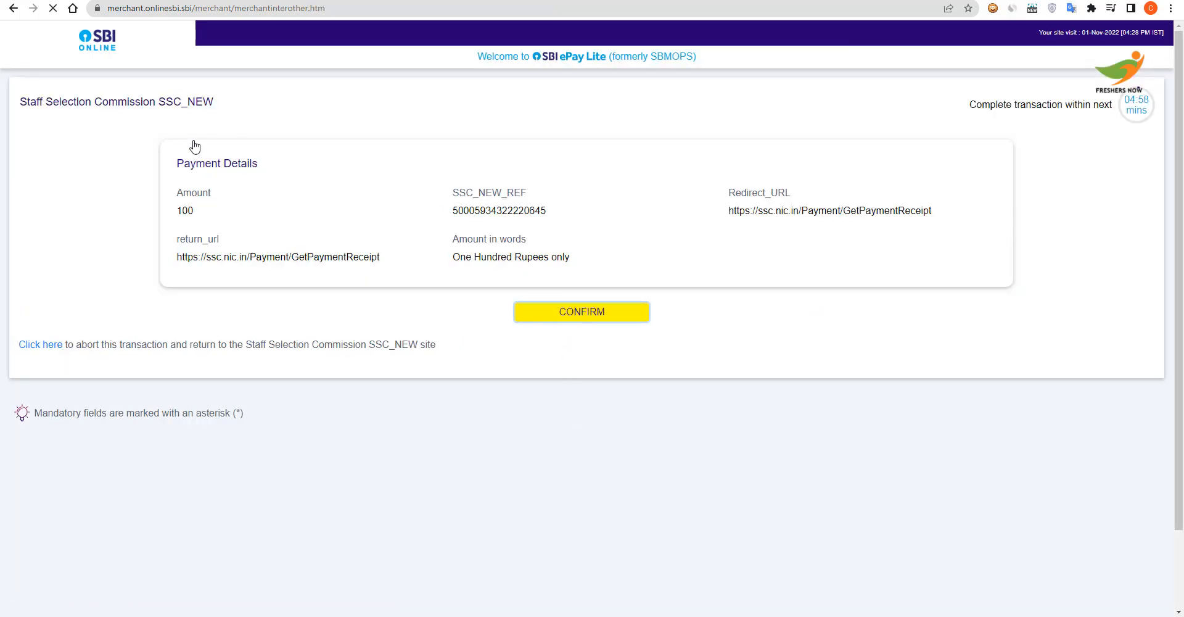
pyautogui.click(620, 321)
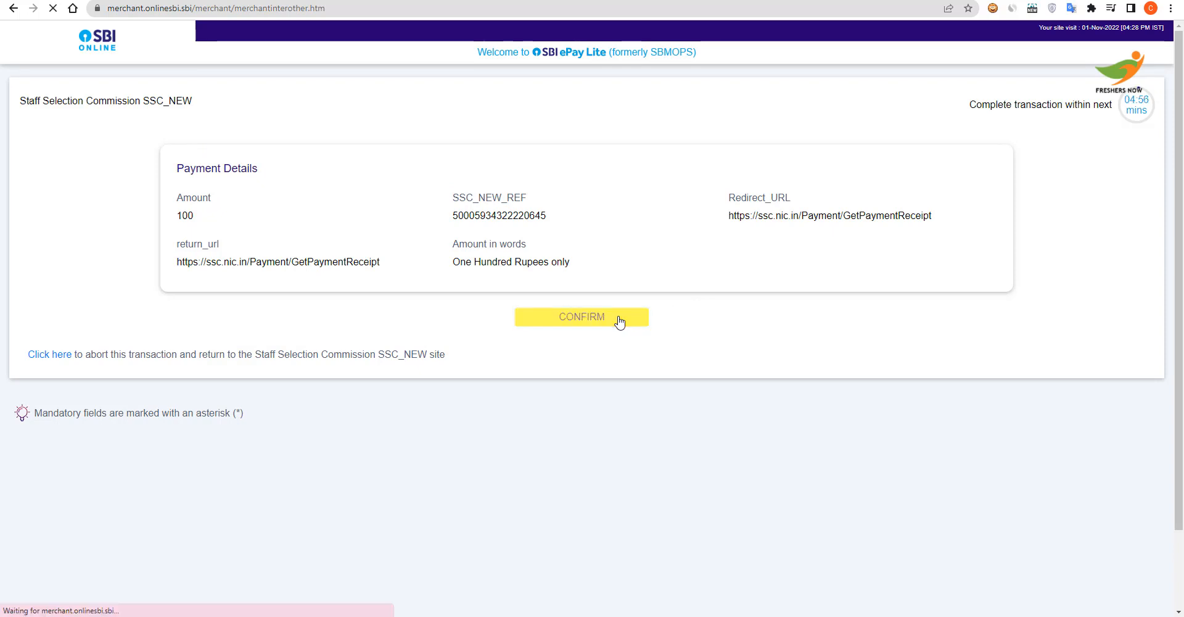